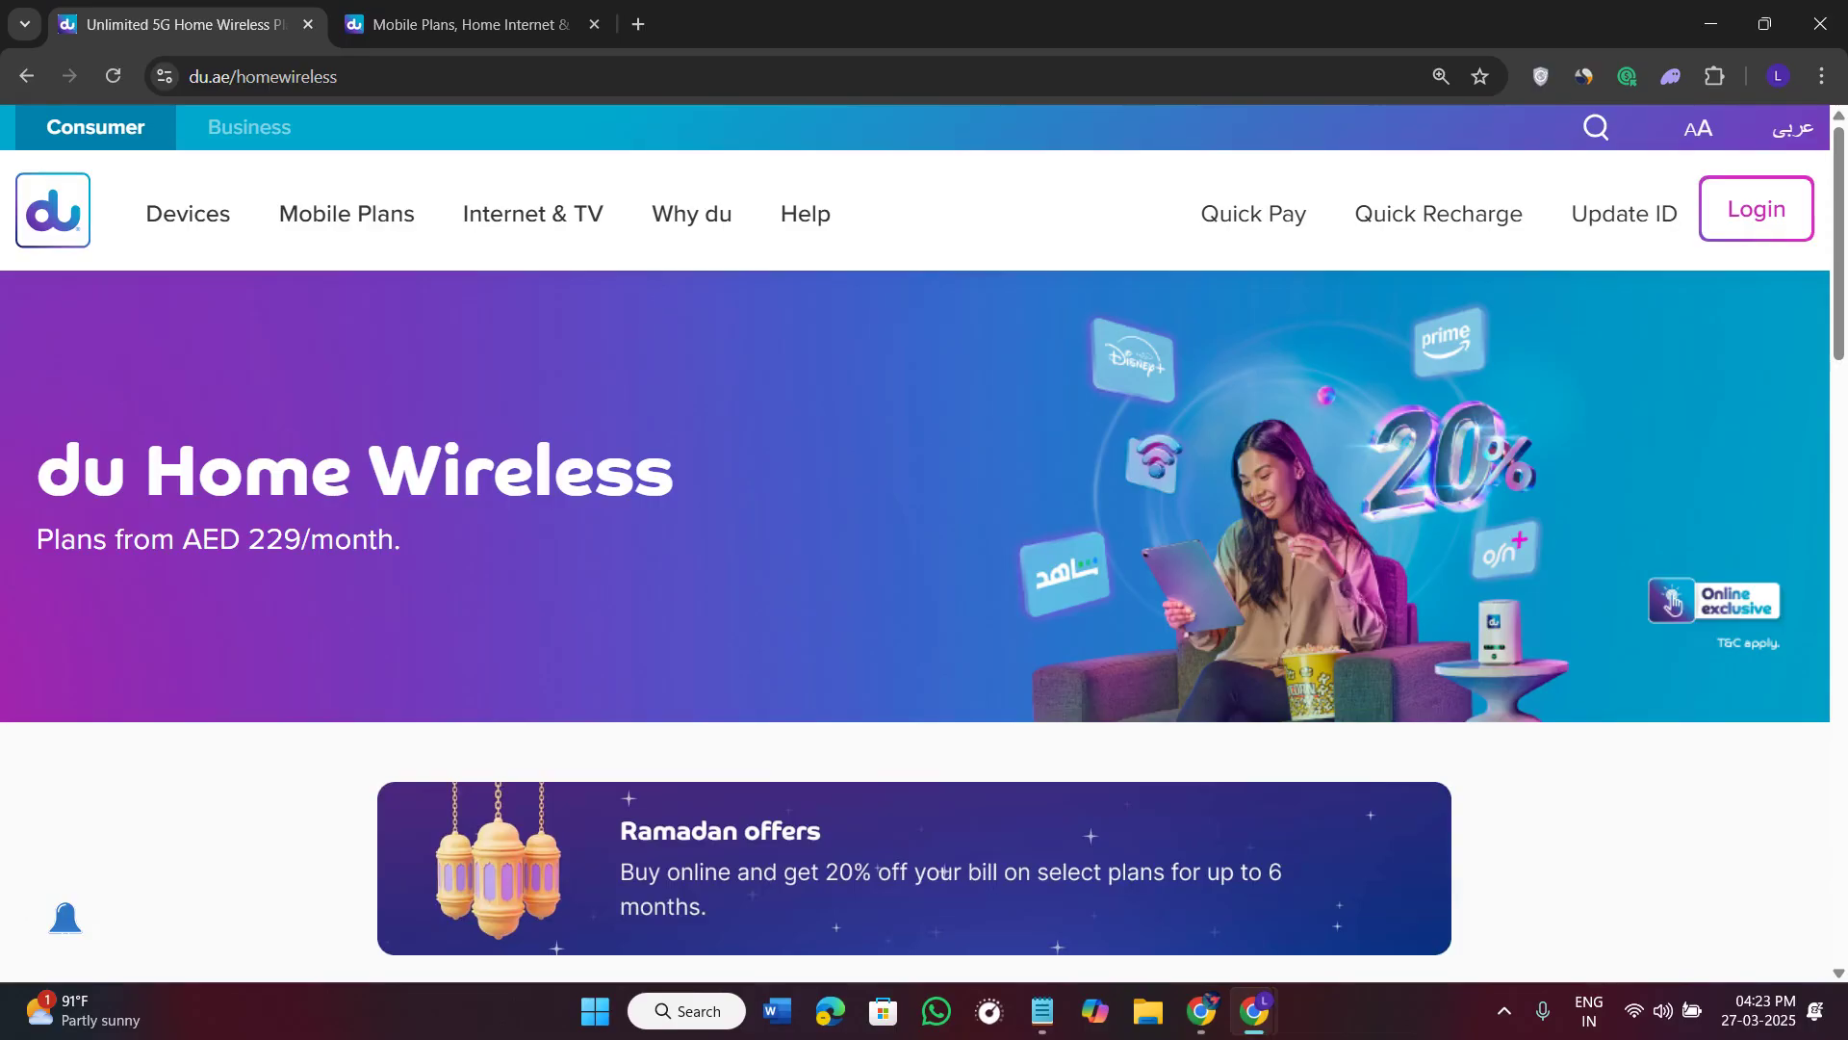
scroll(924, 578, "down", 3)
scroll(924, 578, "down", 3)
scroll(924, 577, "down", 2)
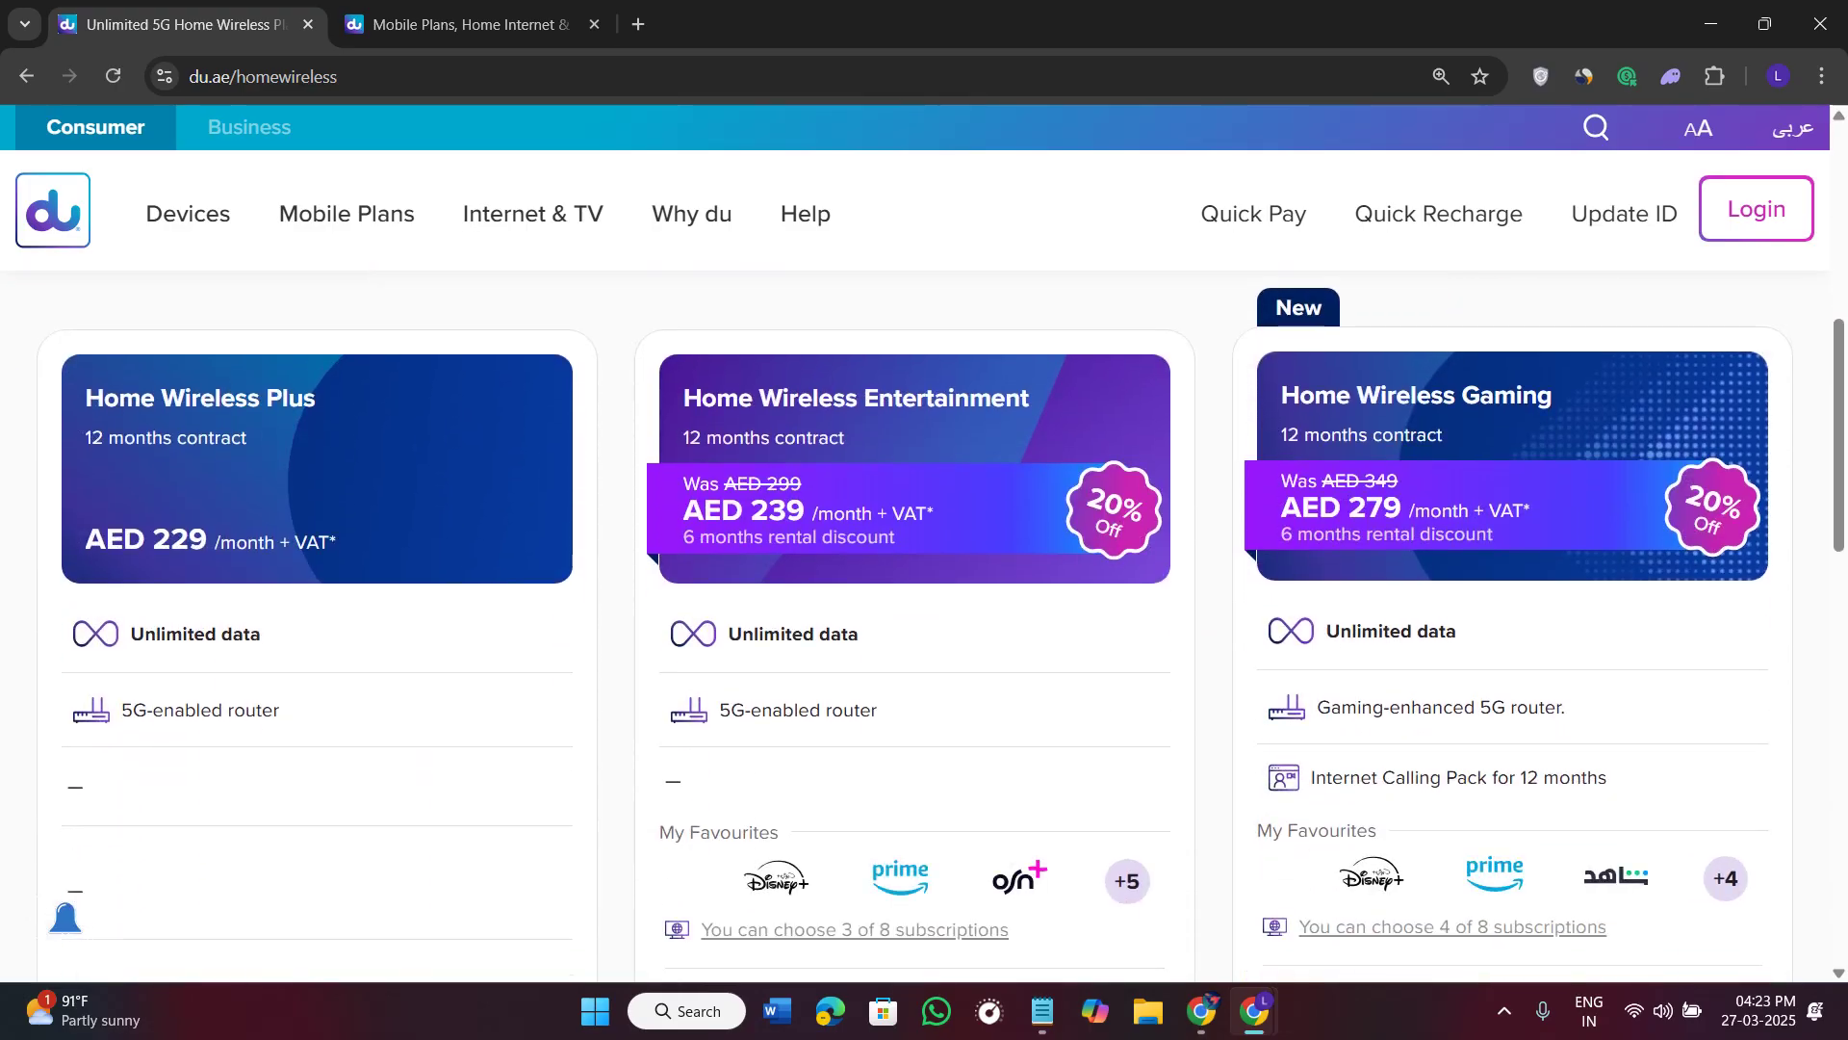
- On the Home Wireless 5G article, select and then deselect both Troubleshooting Steps bullets
left_click(463, 24)
scroll(925, 578, "up", 5)
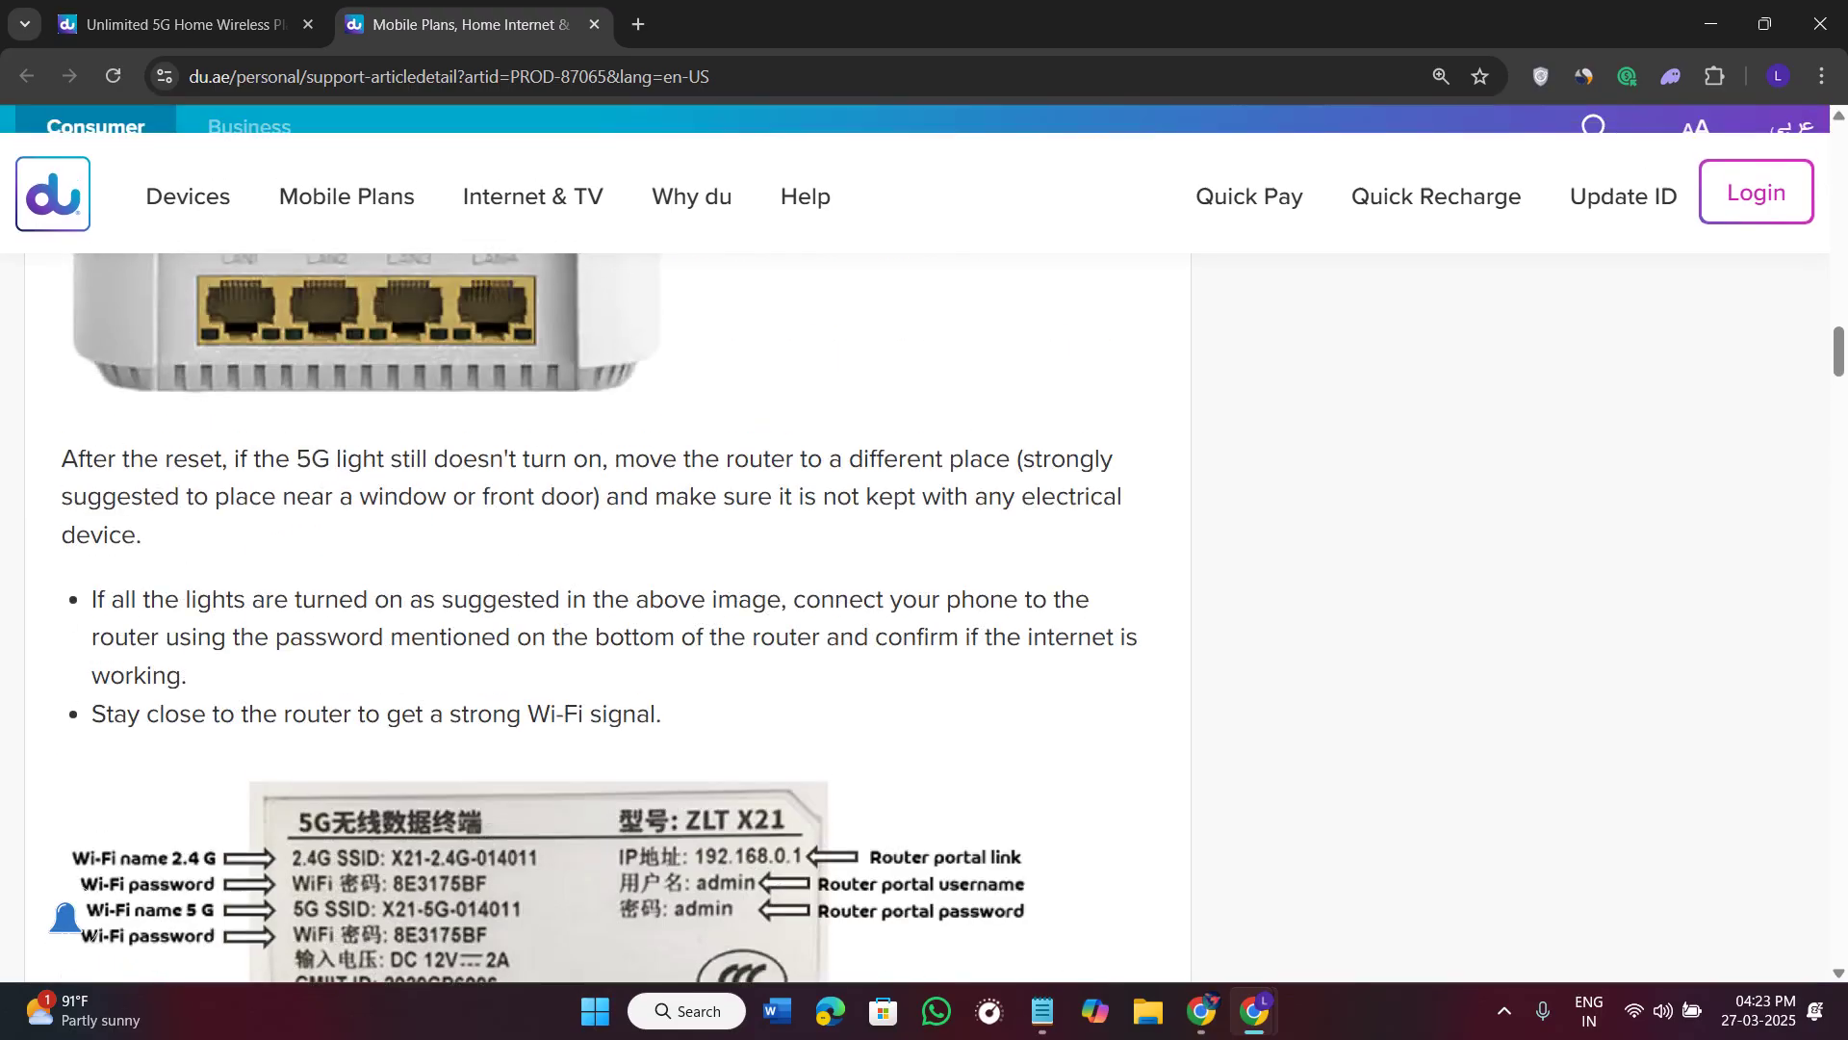
scroll(924, 578, "up", 5)
scroll(925, 578, "up", 4)
scroll(925, 578, "up", 5)
scroll(924, 578, "up", 5)
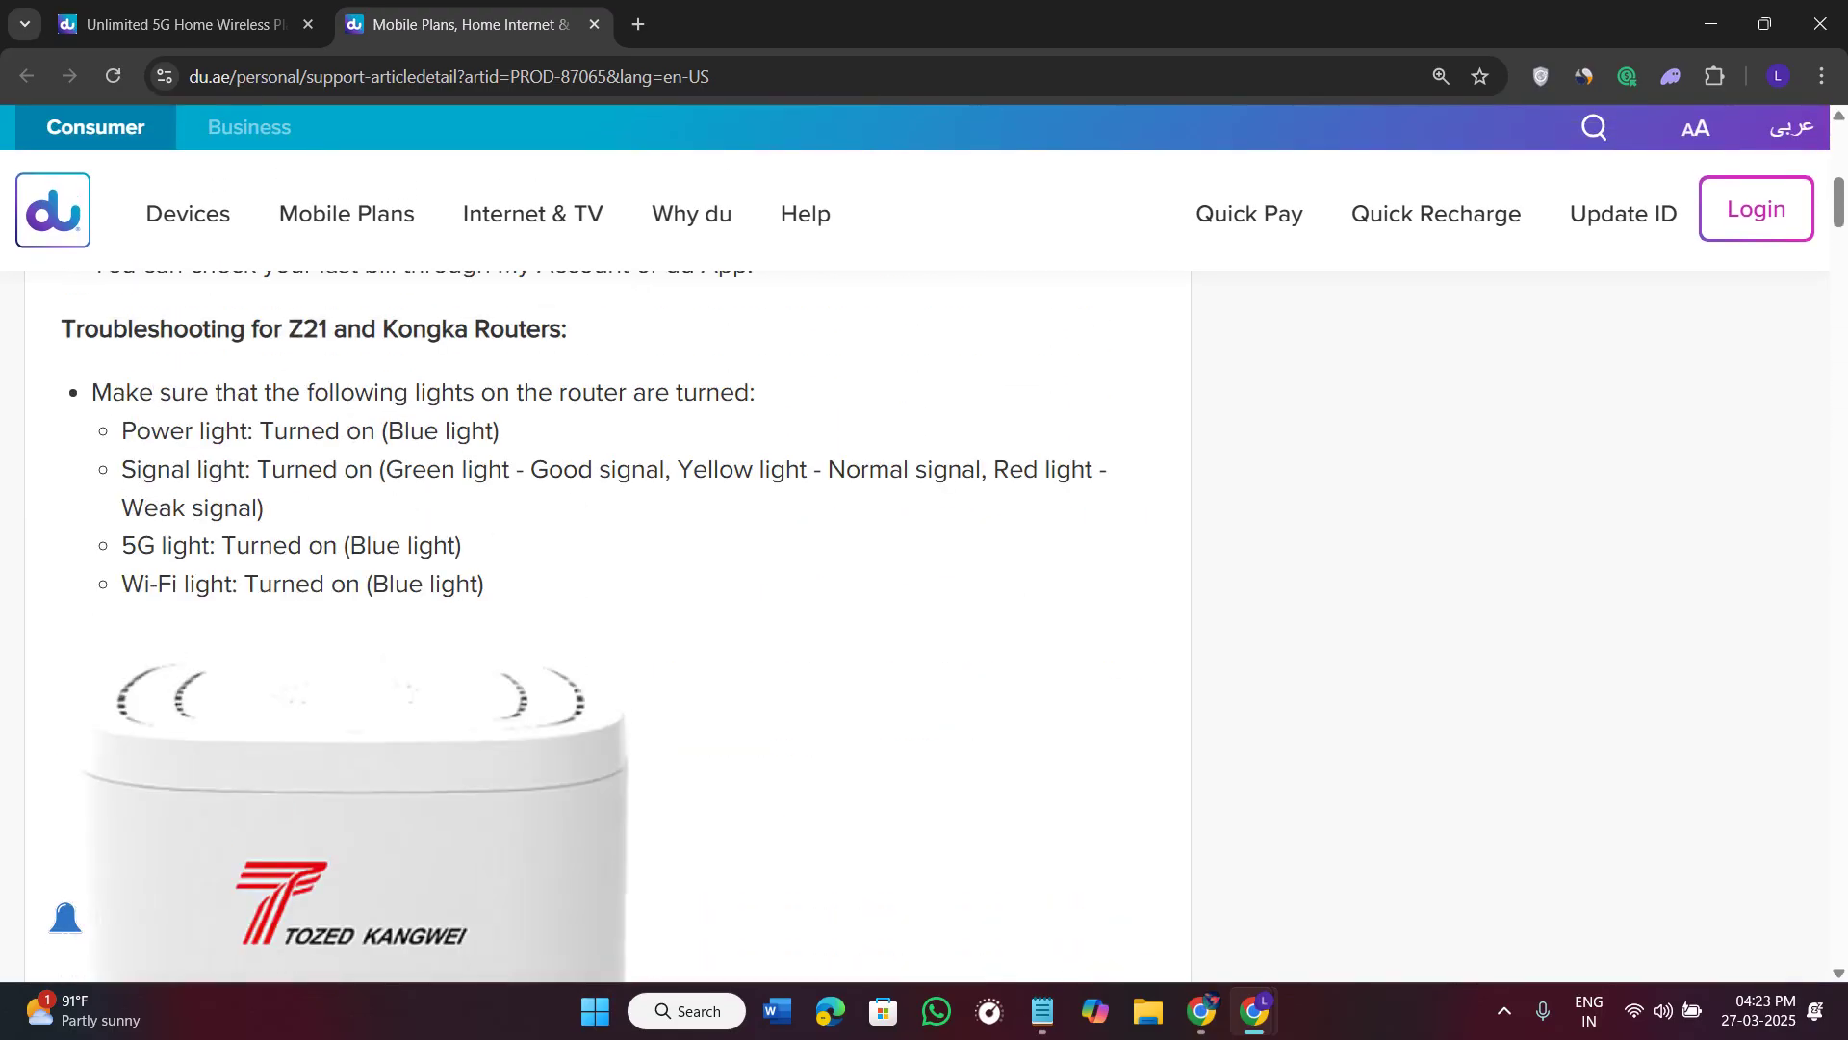
scroll(924, 578, "up", 5)
scroll(924, 578, "down", 3)
scroll(924, 577, "down", 2)
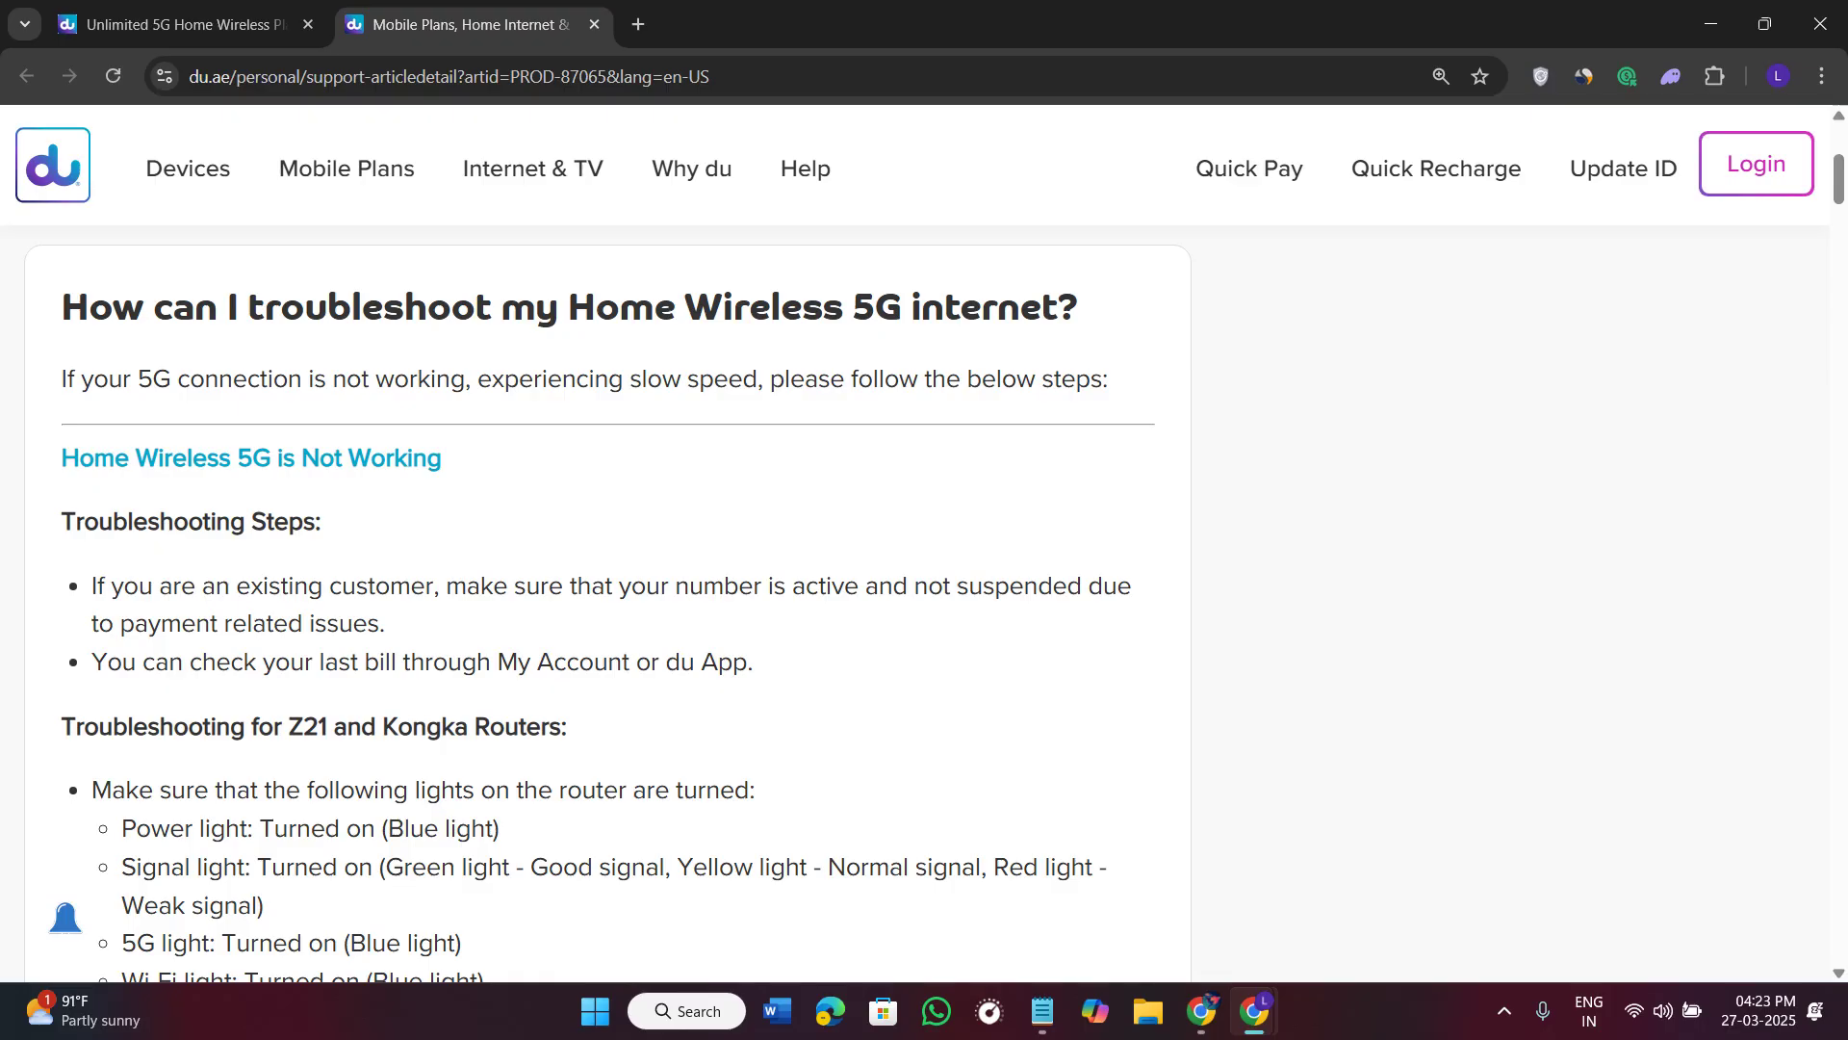
mouse_move(91, 662)
left_mouse_down()
mouse_move(474, 727)
mouse_move(753, 662)
left_mouse_up()
left_click(753, 661)
left_click_drag(752, 661, 91, 584)
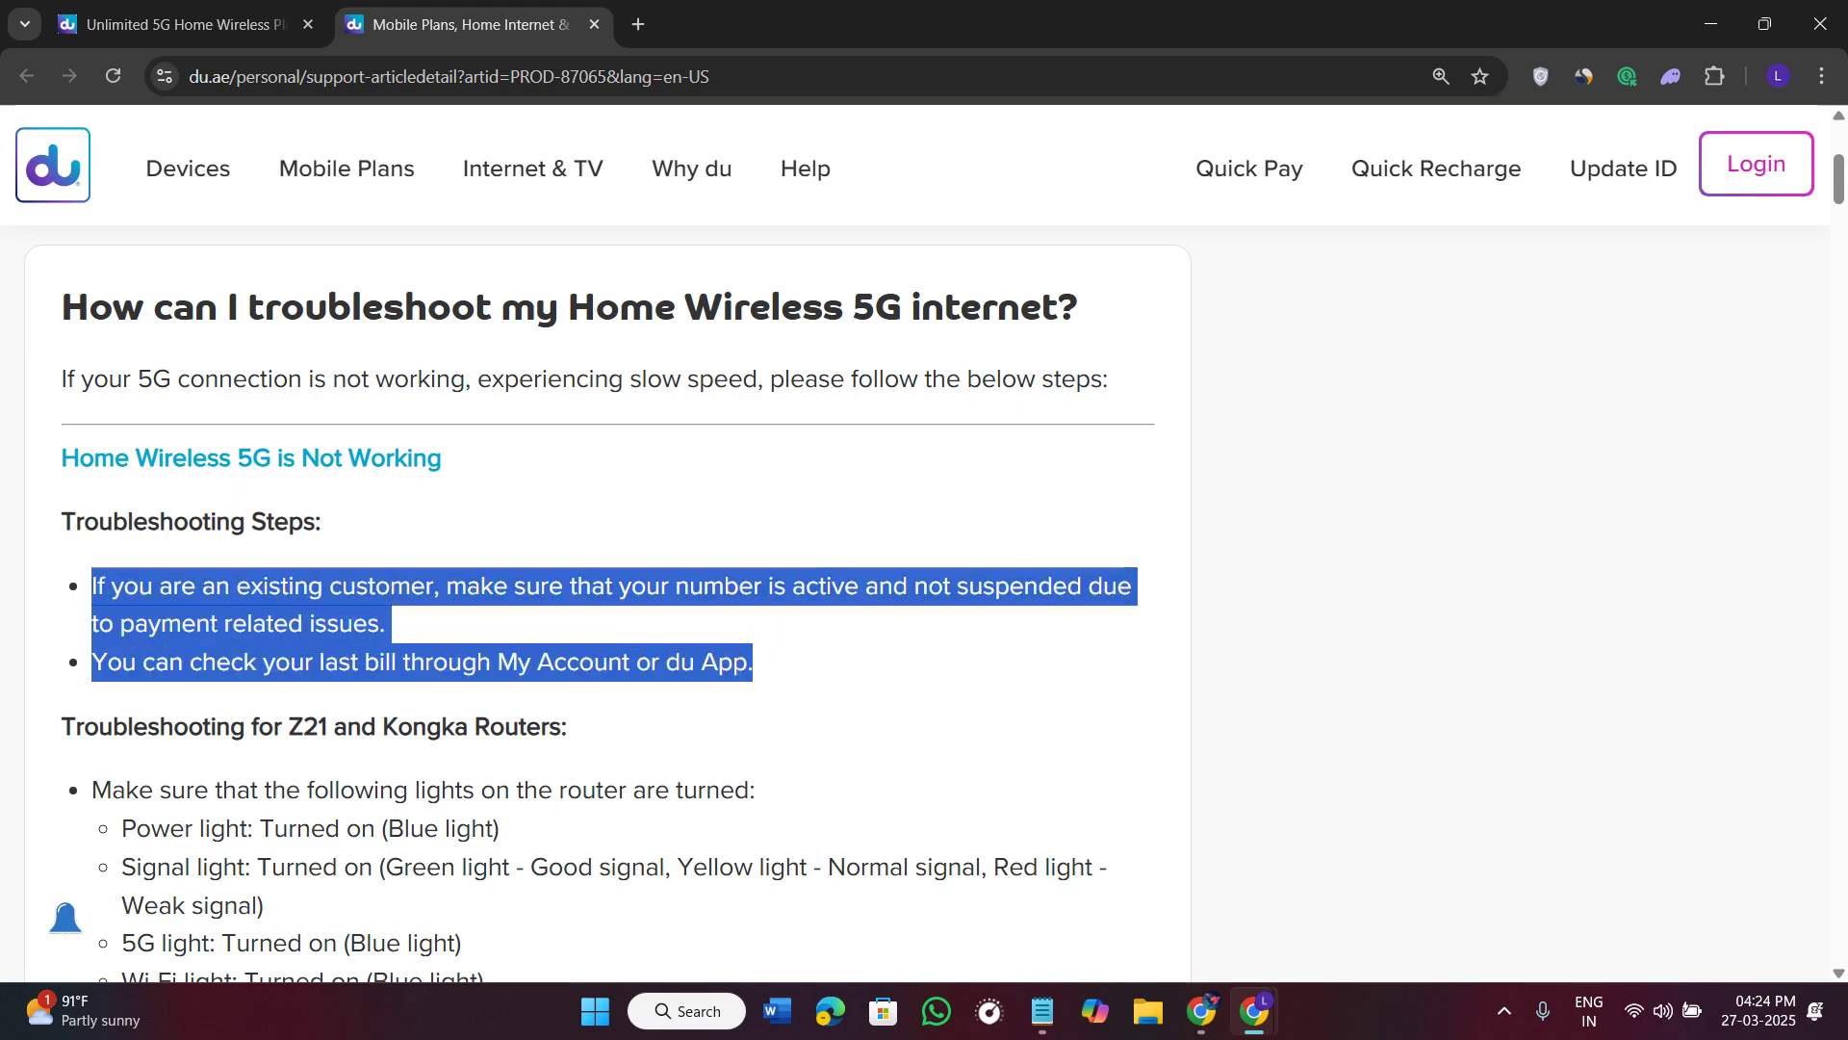
left_click(614, 693)
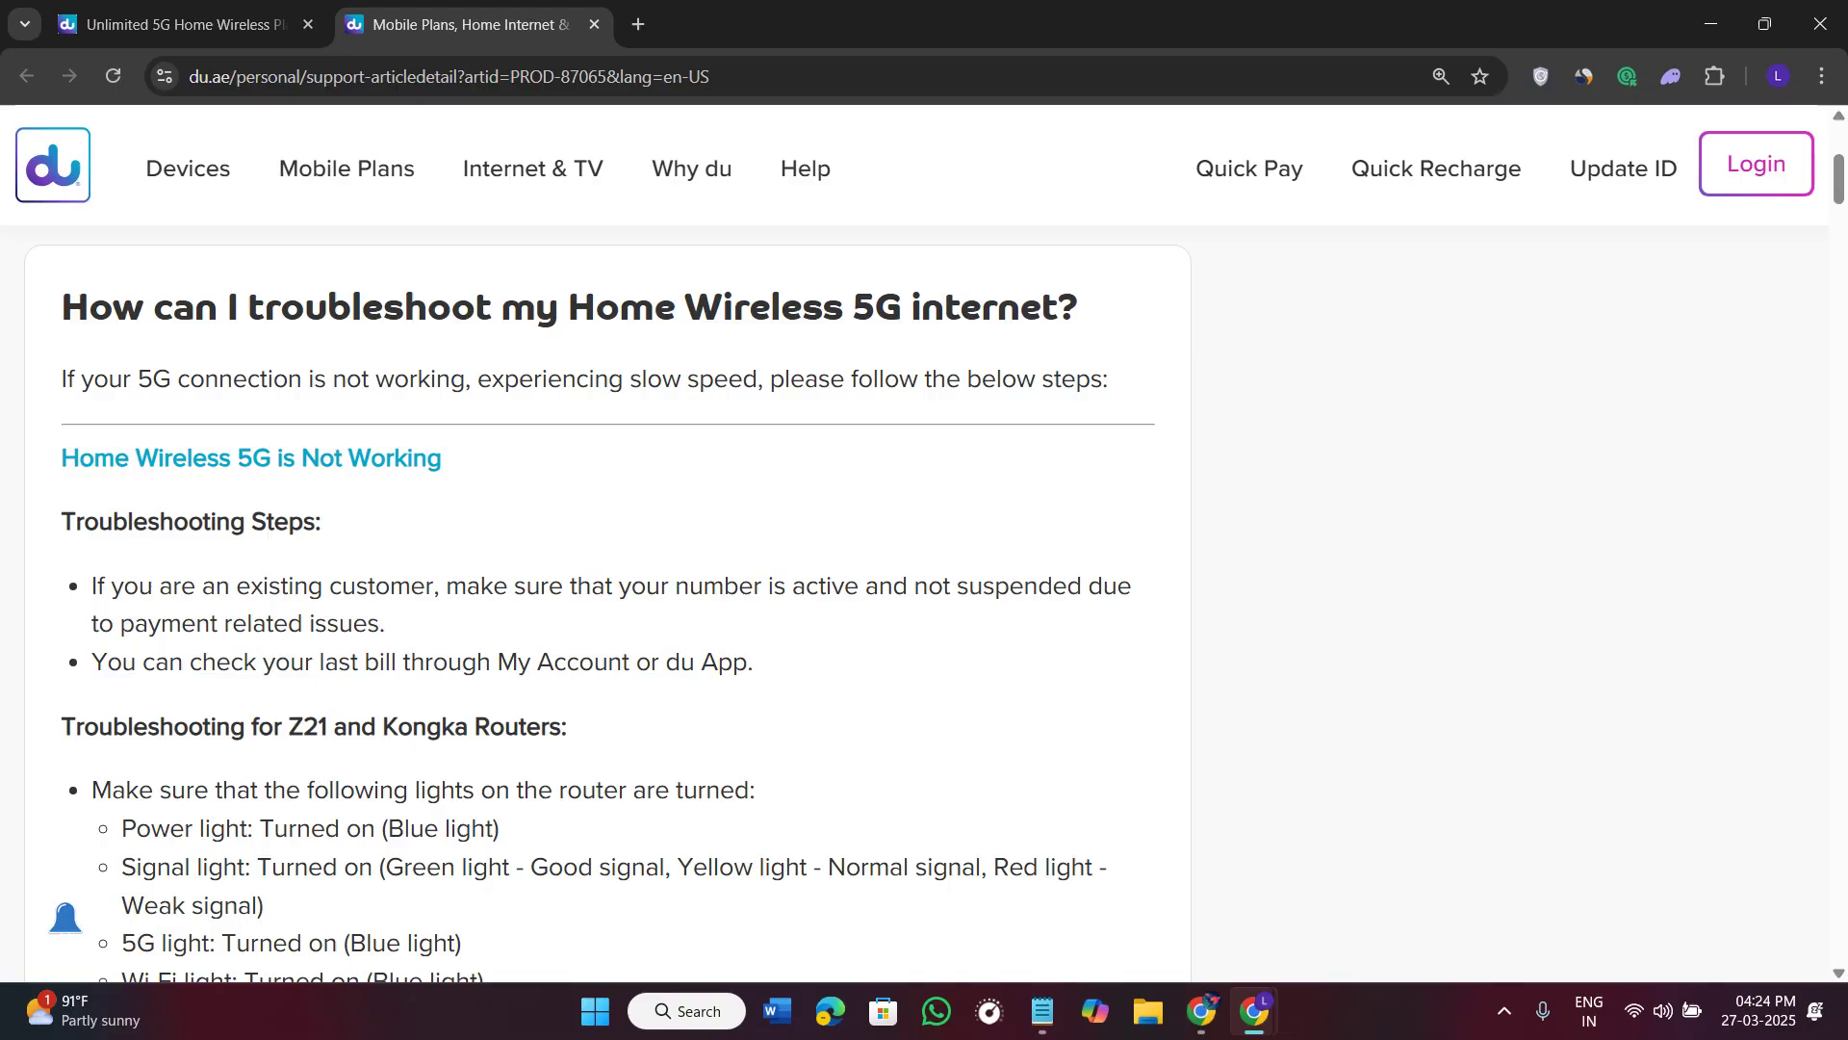
scroll(607, 607, "down", 2)
scroll(607, 606, "down", 2)
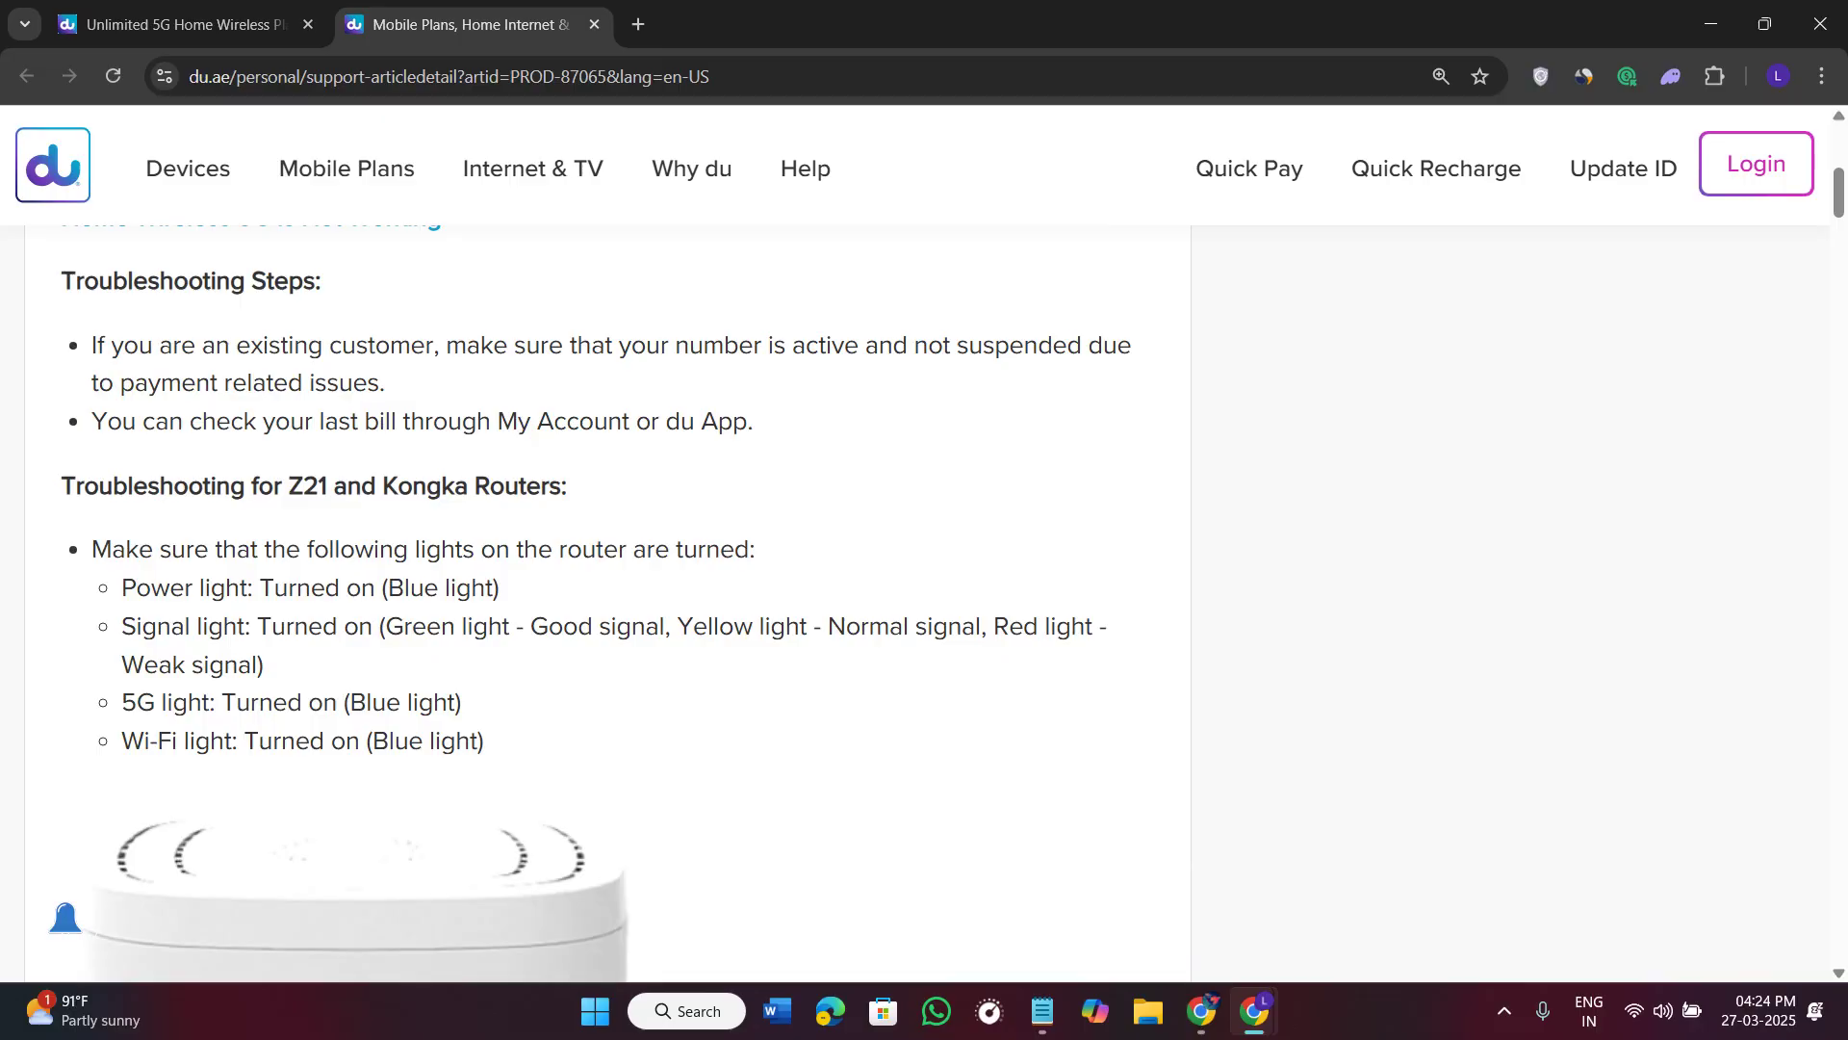
- Mark the Kongka router name in the heading while moving down to the Linksys Router section
left_click_drag(383, 485, 568, 485)
scroll(579, 577, "down", 5)
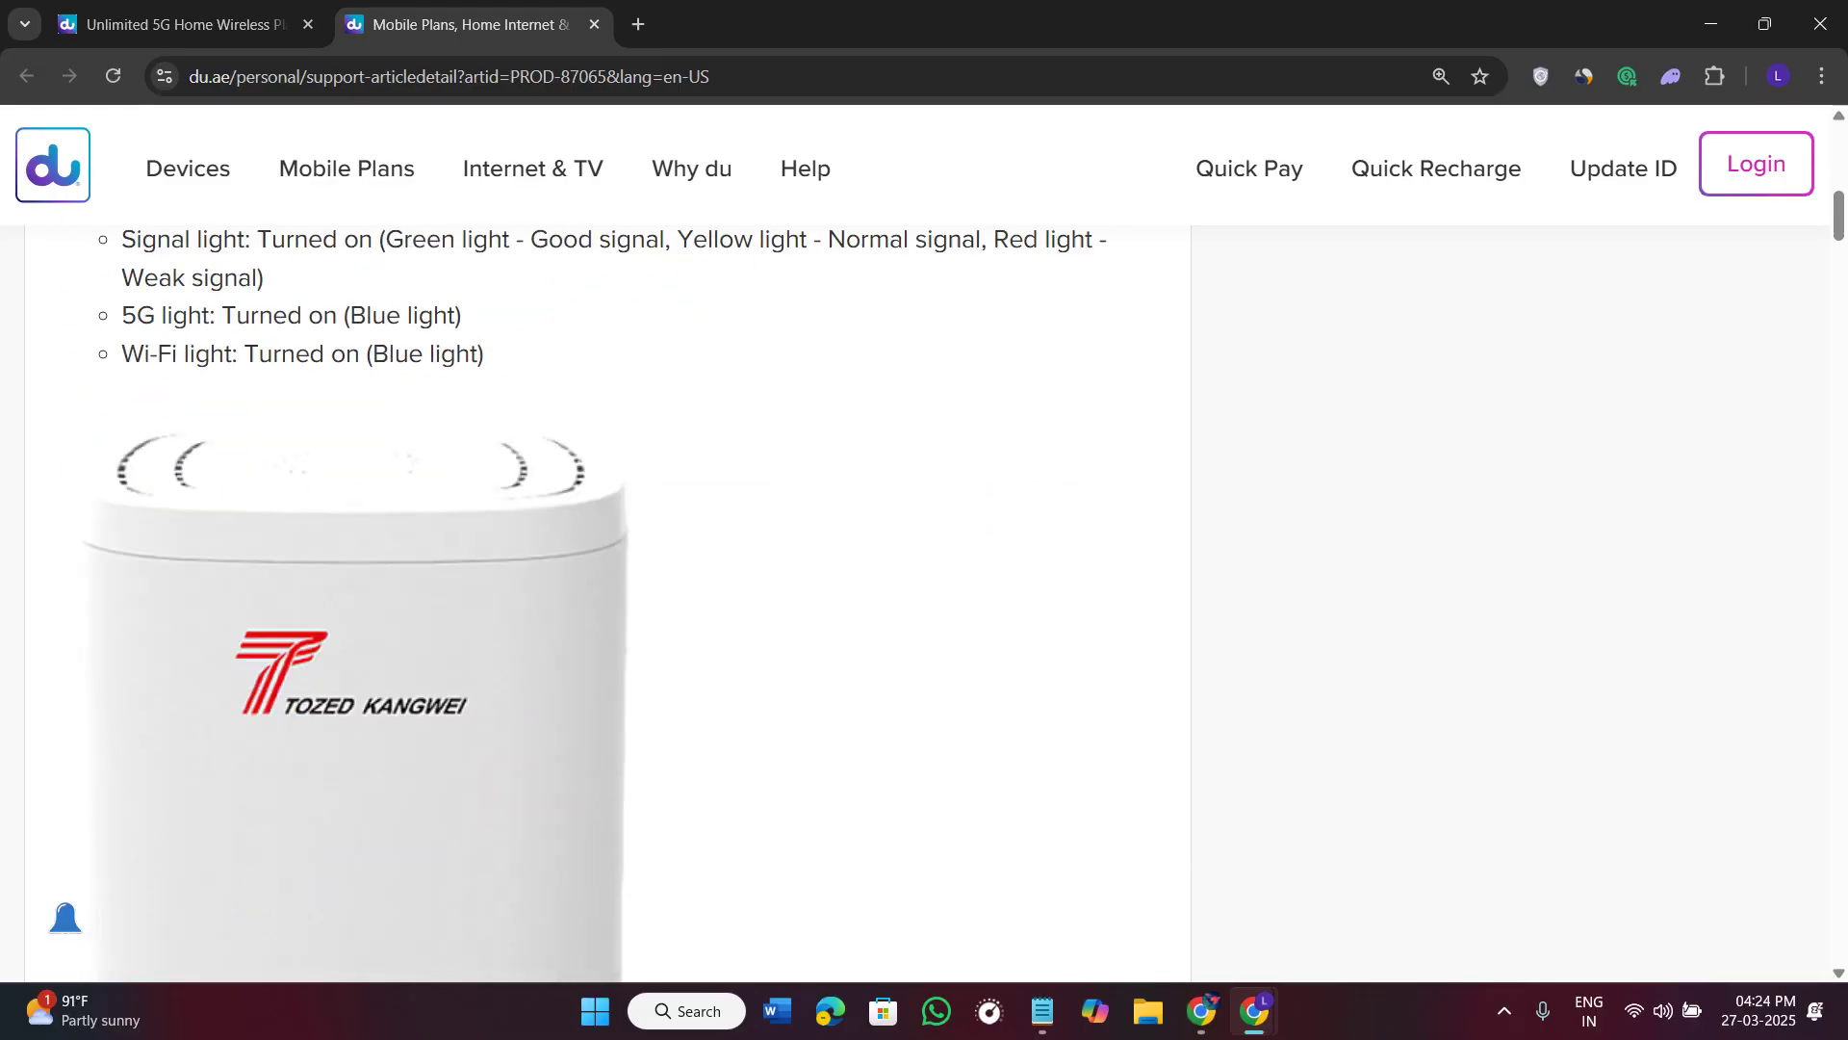
scroll(578, 577, "down", 5)
scroll(578, 578, "down", 5)
scroll(579, 578, "down", 5)
scroll(578, 578, "down", 5)
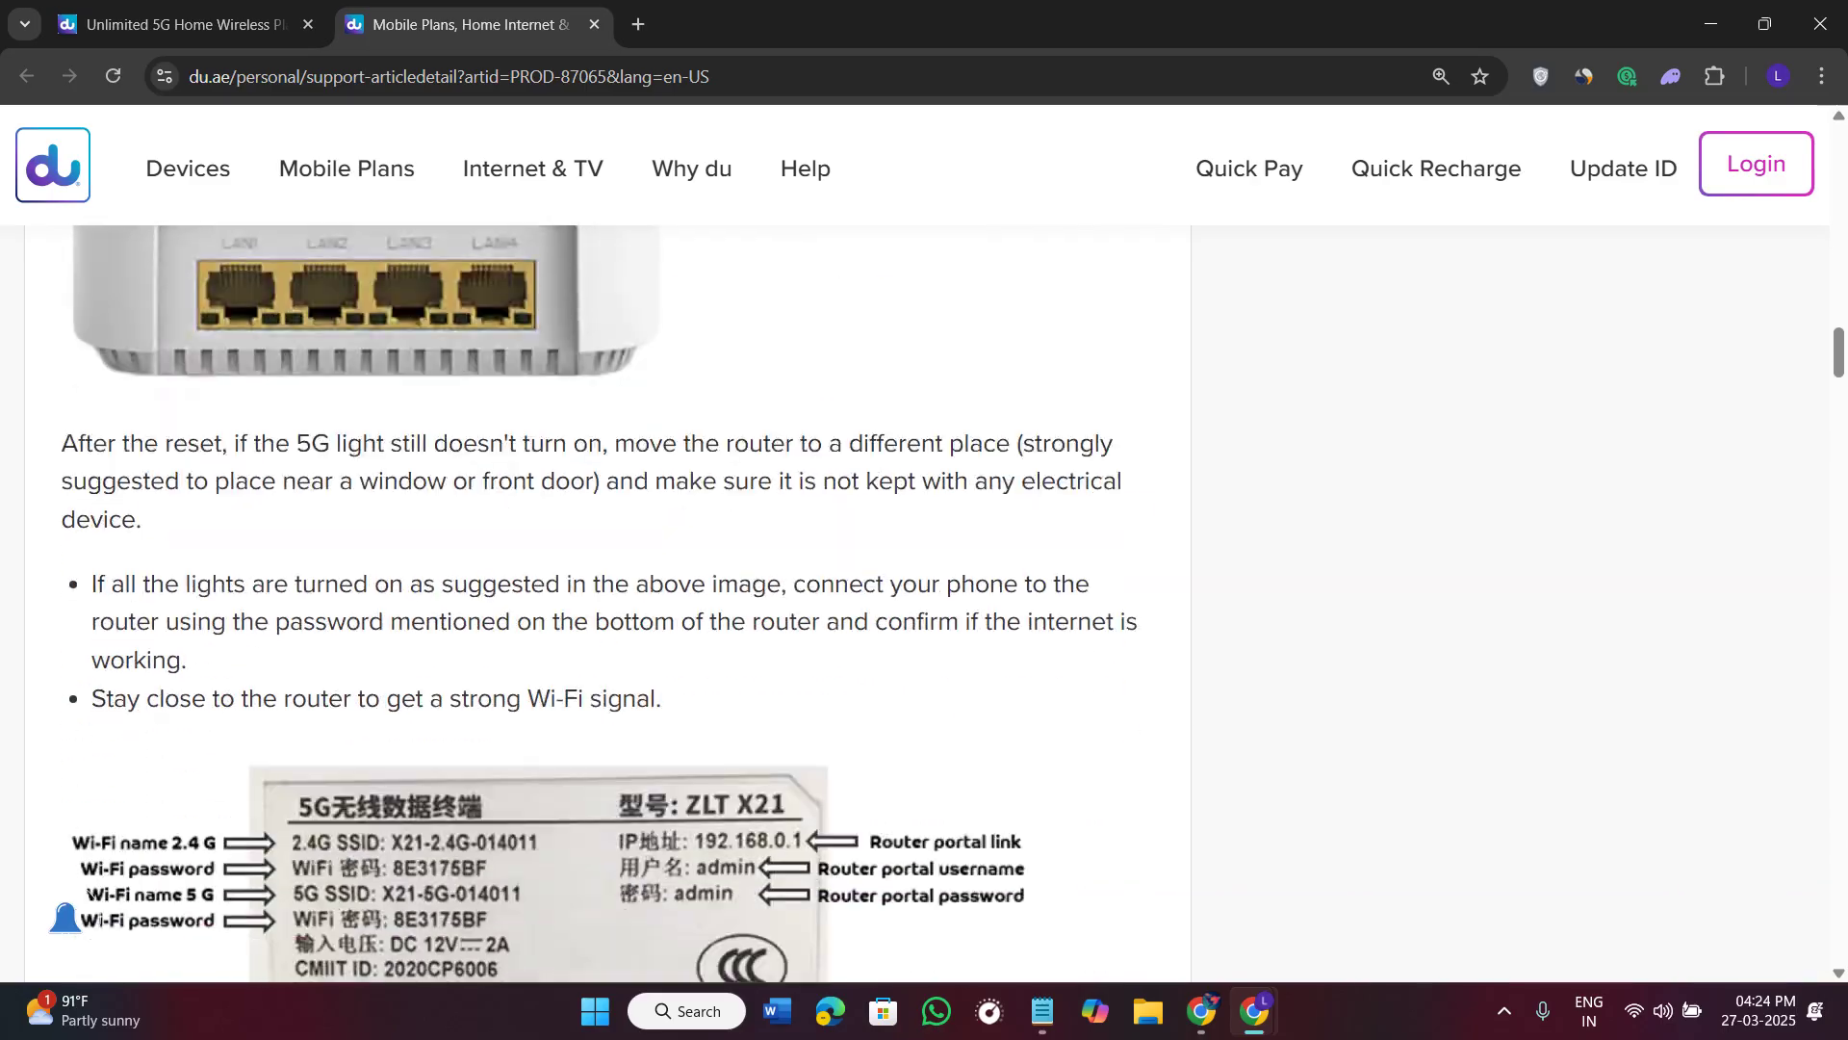
scroll(577, 577, "down", 4)
scroll(579, 577, "down", 4)
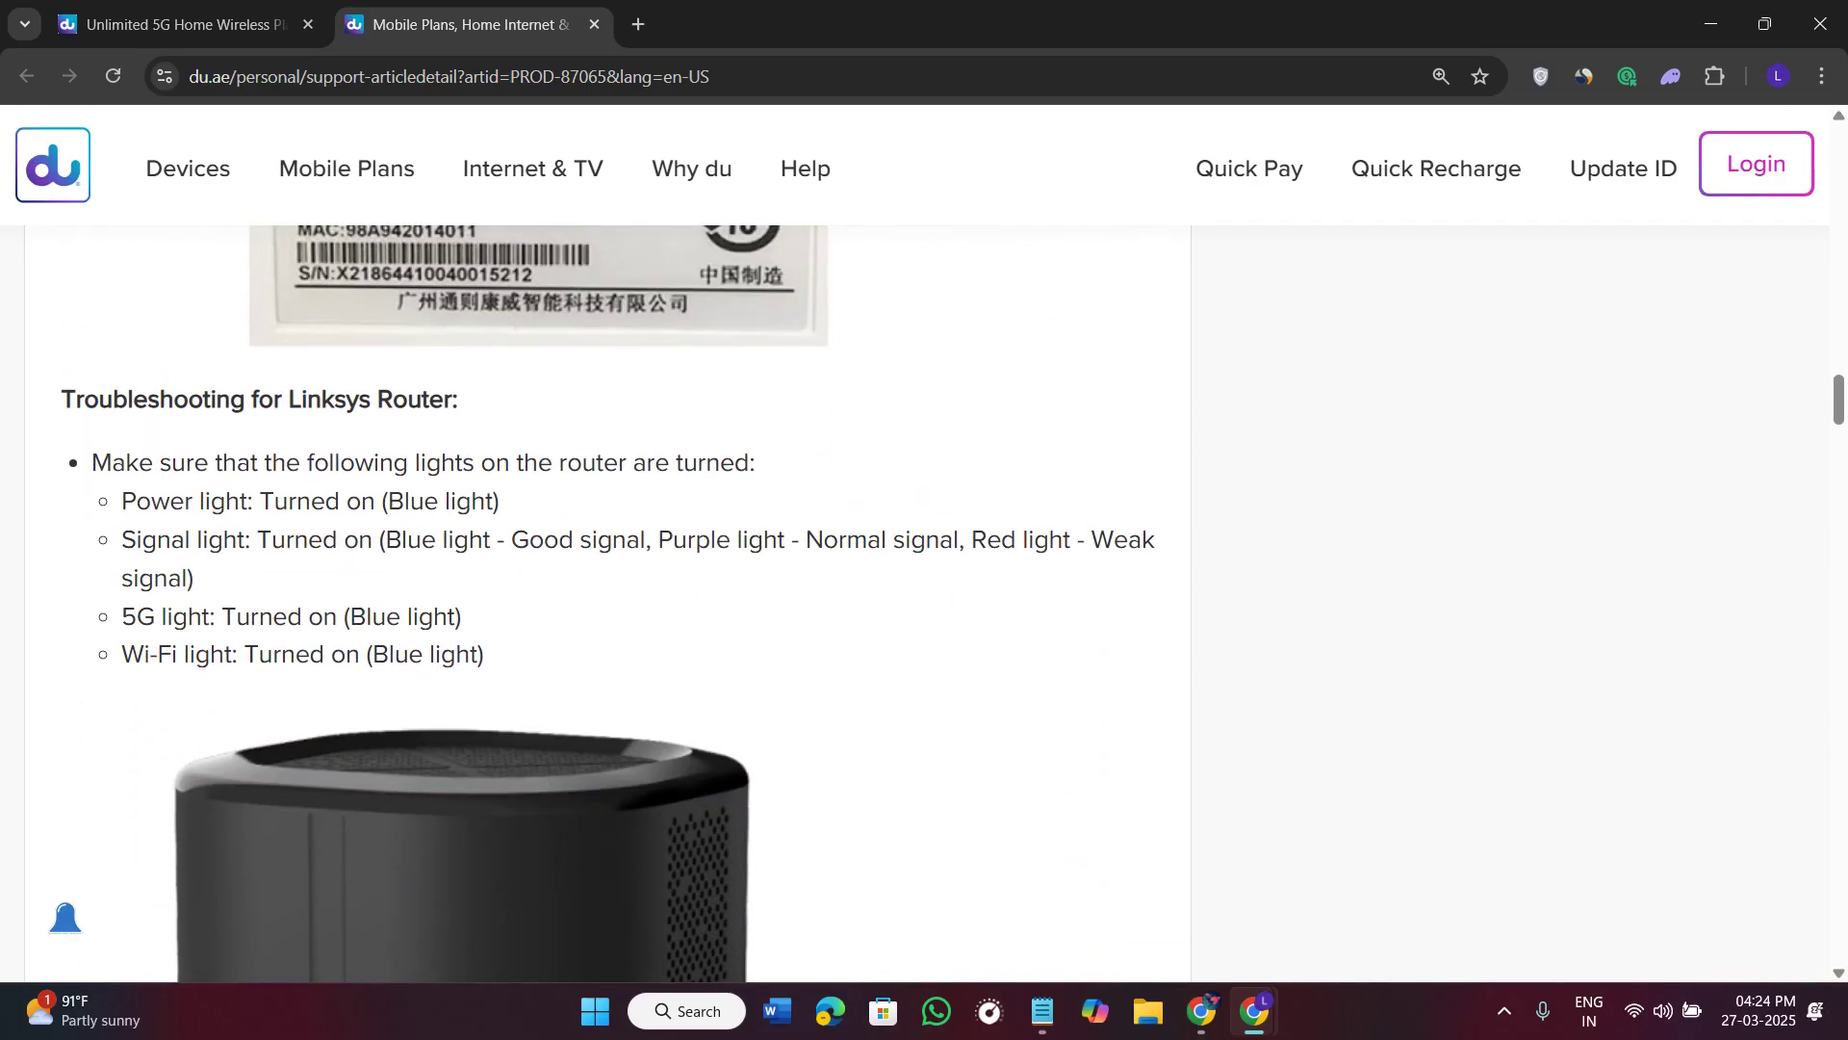
- Highlight 'Linksys Router' in the heading, then clear the selection to reach the power-light tip
left_click_drag(291, 399, 451, 400)
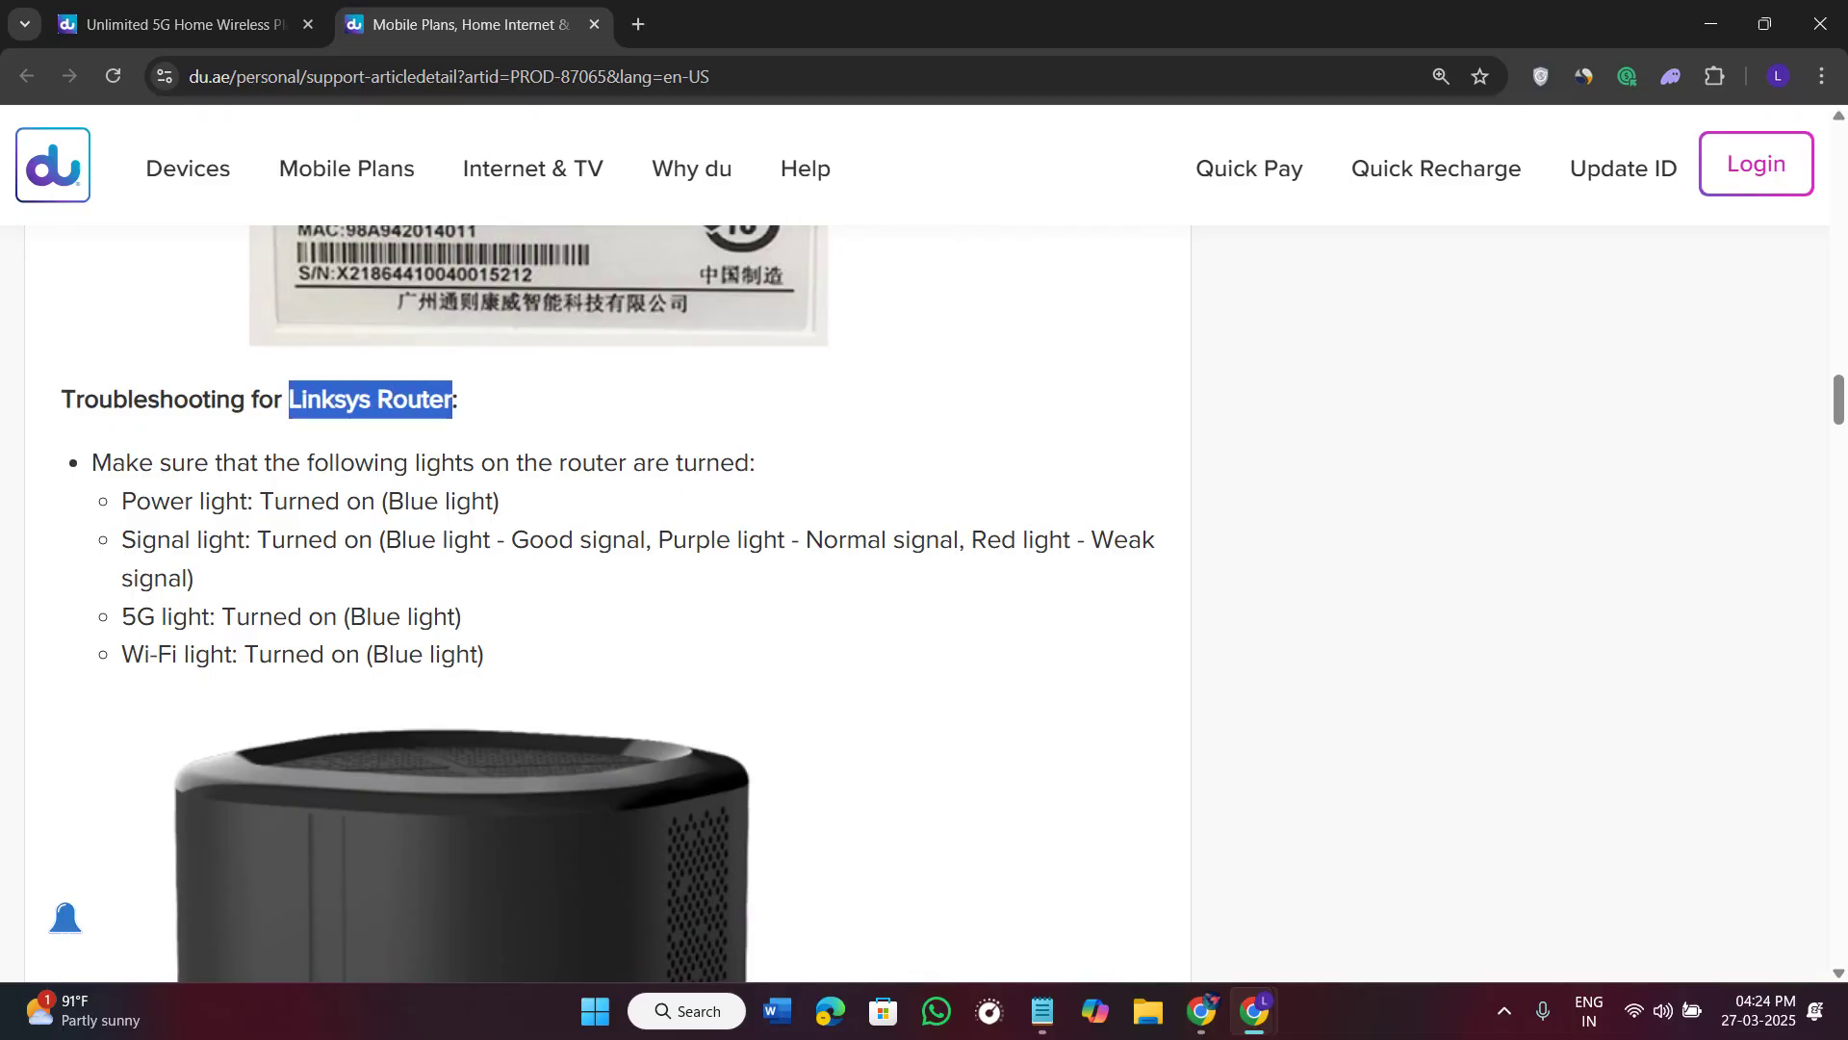
left_click_drag(110, 462, 315, 463)
left_click(217, 463)
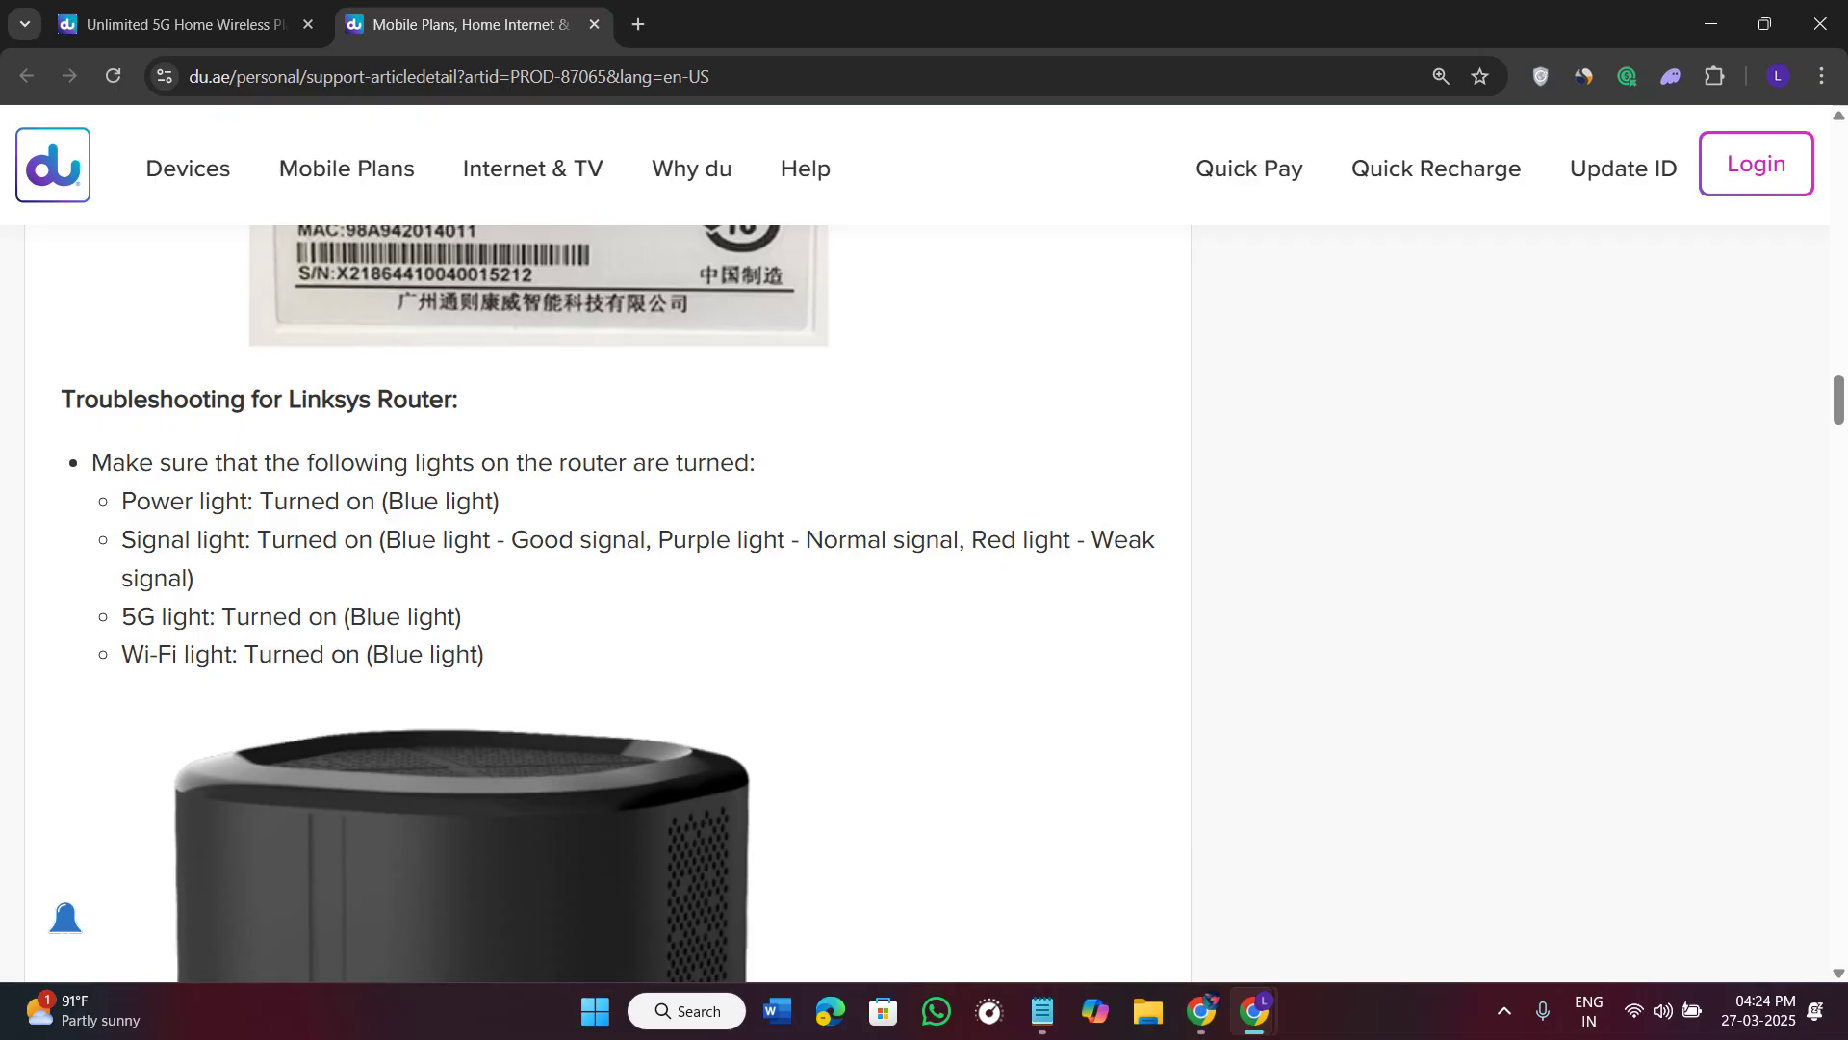
scroll(577, 577, "down", 2)
scroll(579, 577, "down", 5)
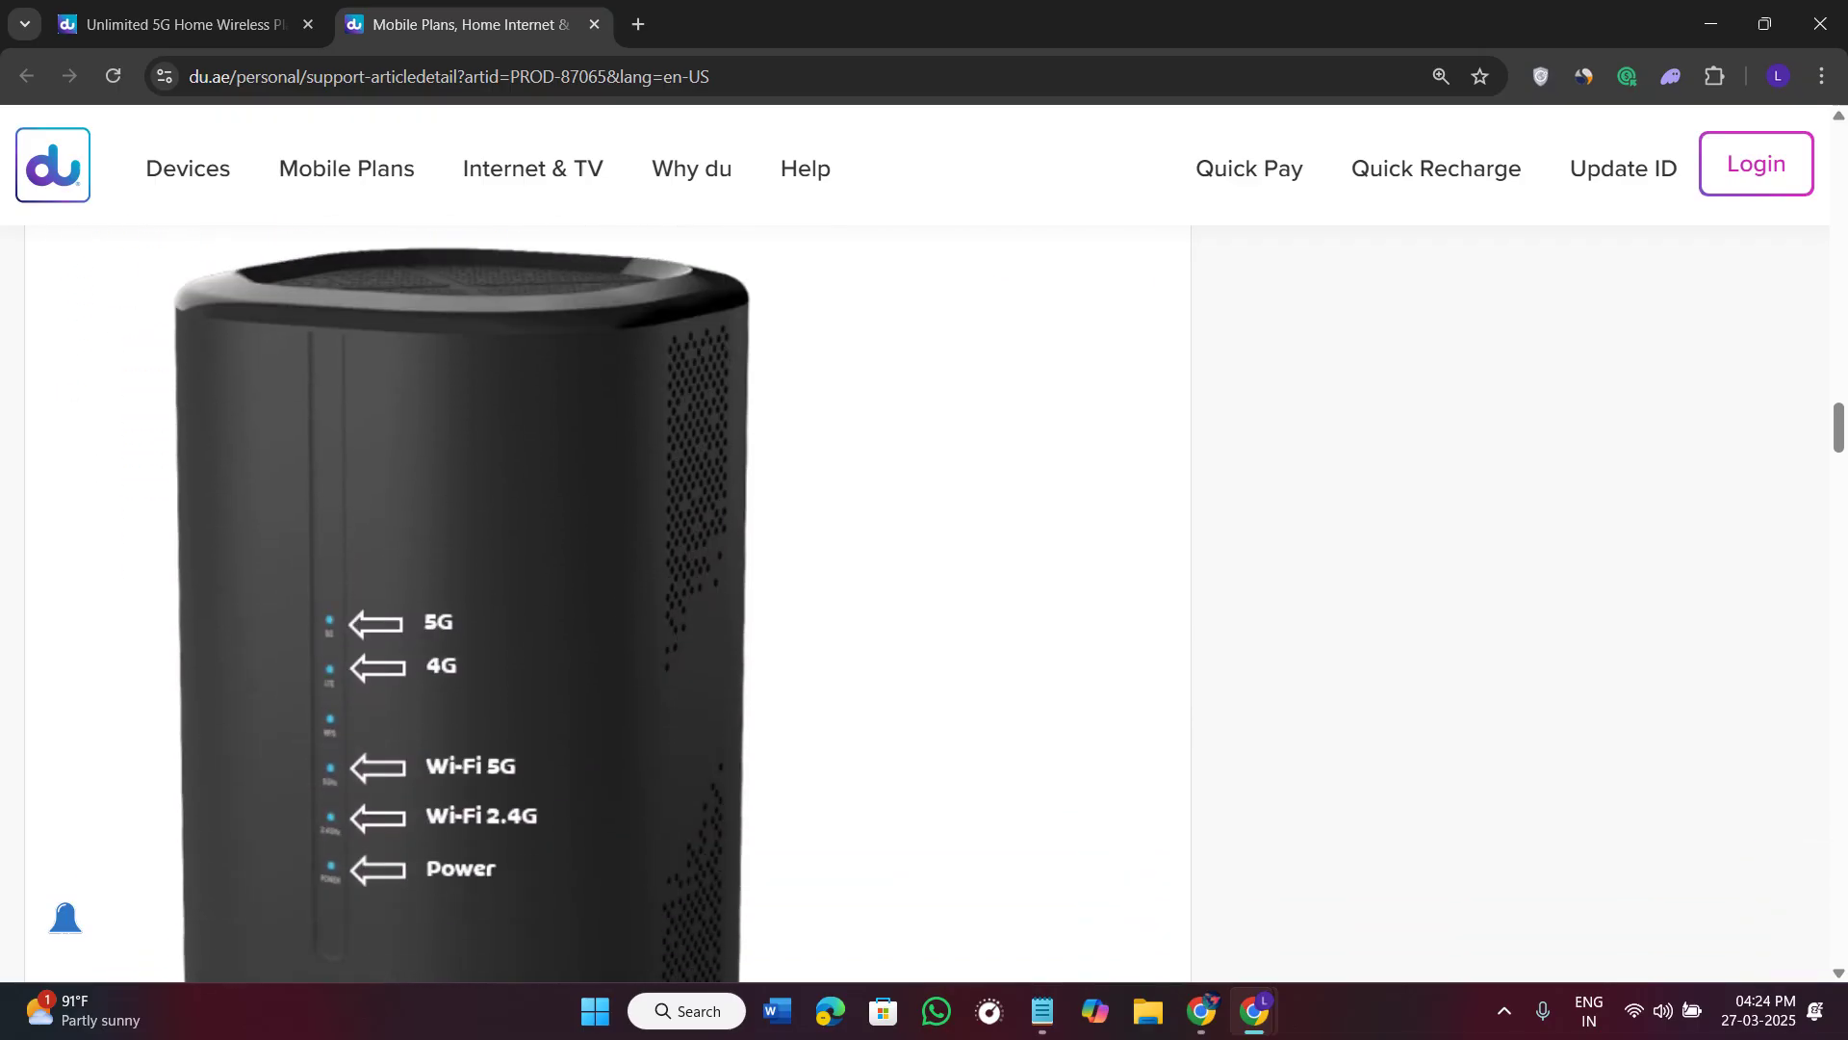
scroll(579, 578, "up", 1)
scroll(577, 578, "down", 2)
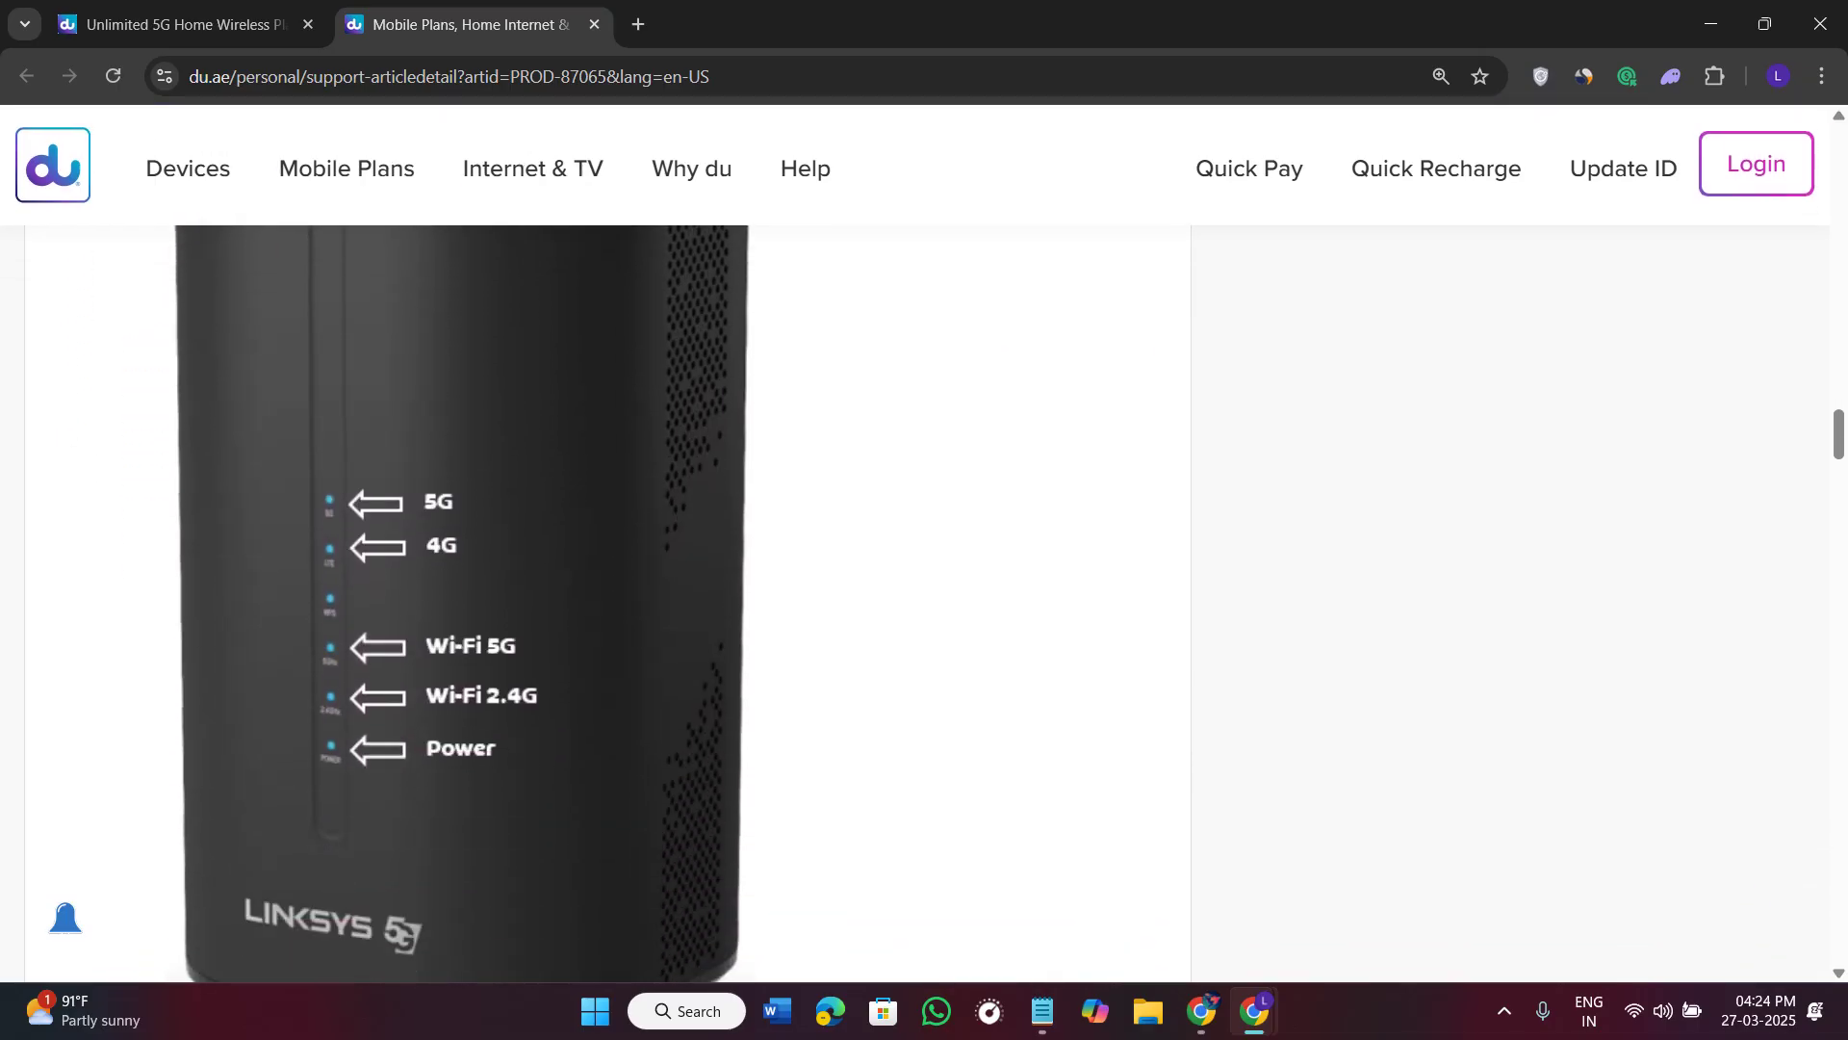
scroll(578, 577, "up", 2)
scroll(579, 578, "down", 2)
scroll(578, 578, "up", 2)
scroll(577, 577, "up", 3)
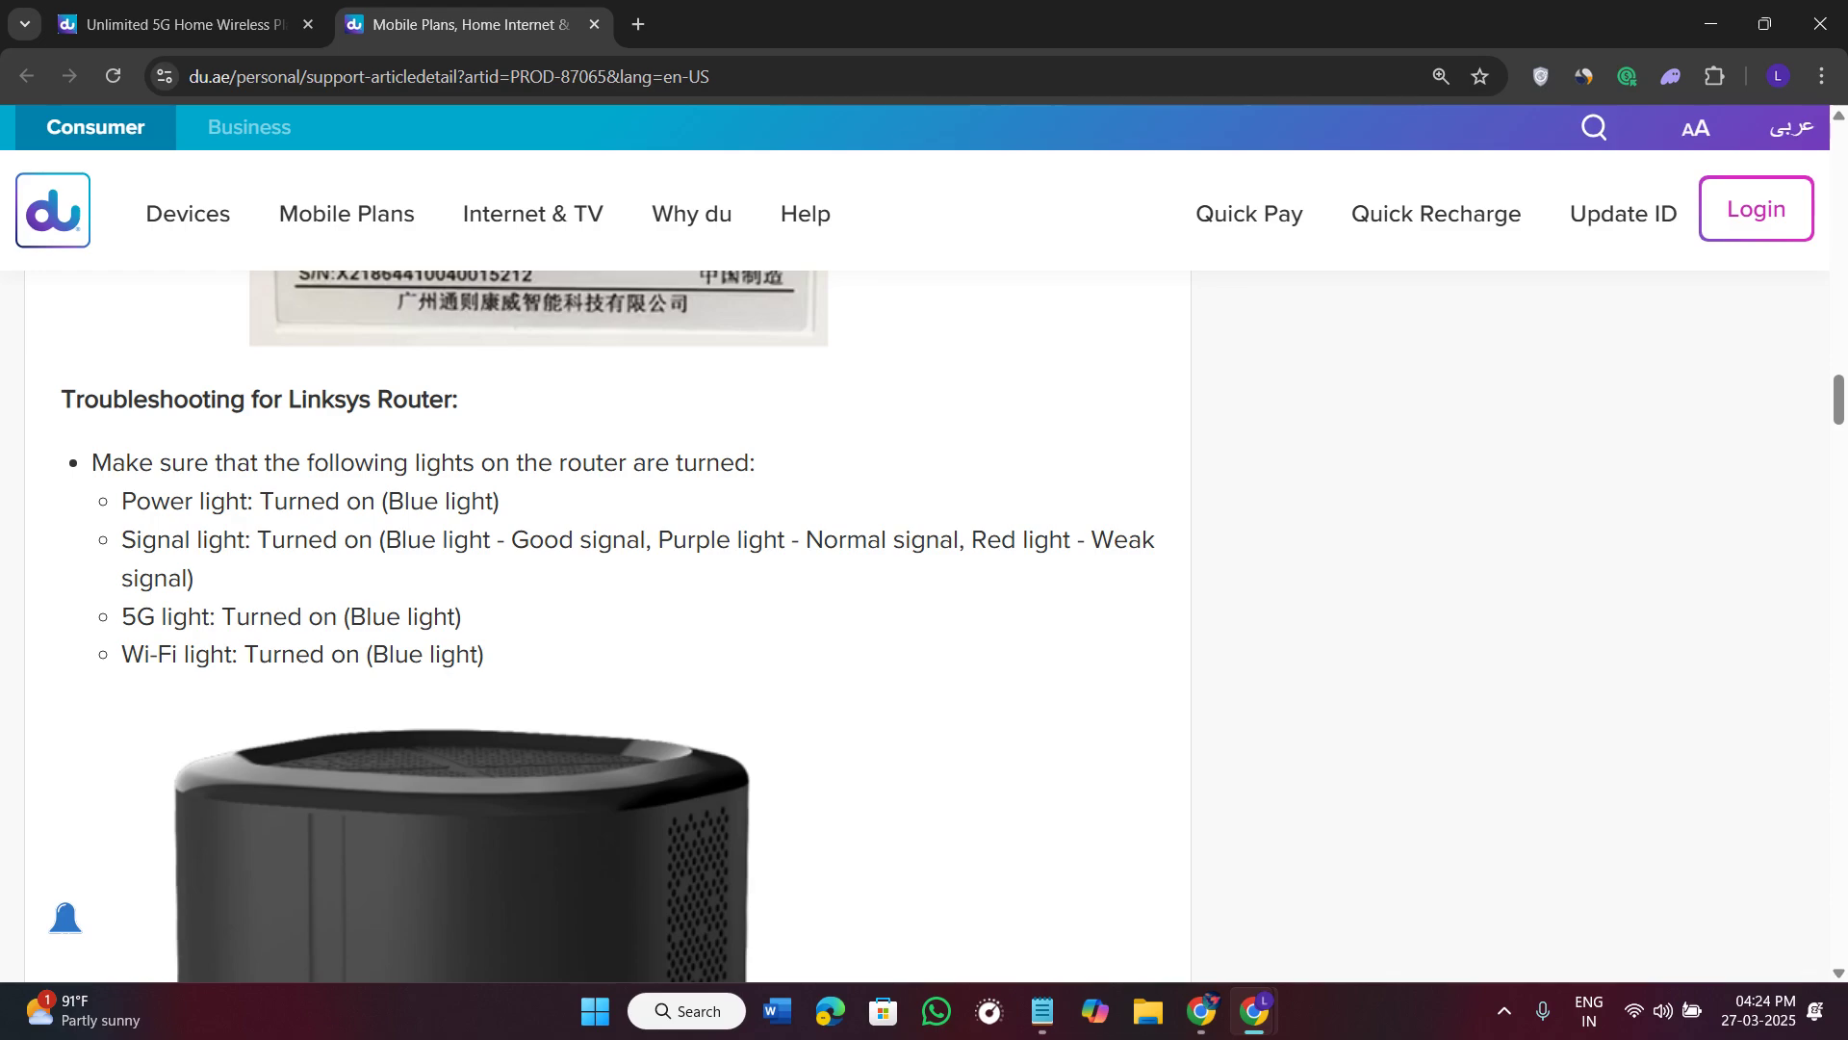
scroll(578, 579, "down", 3)
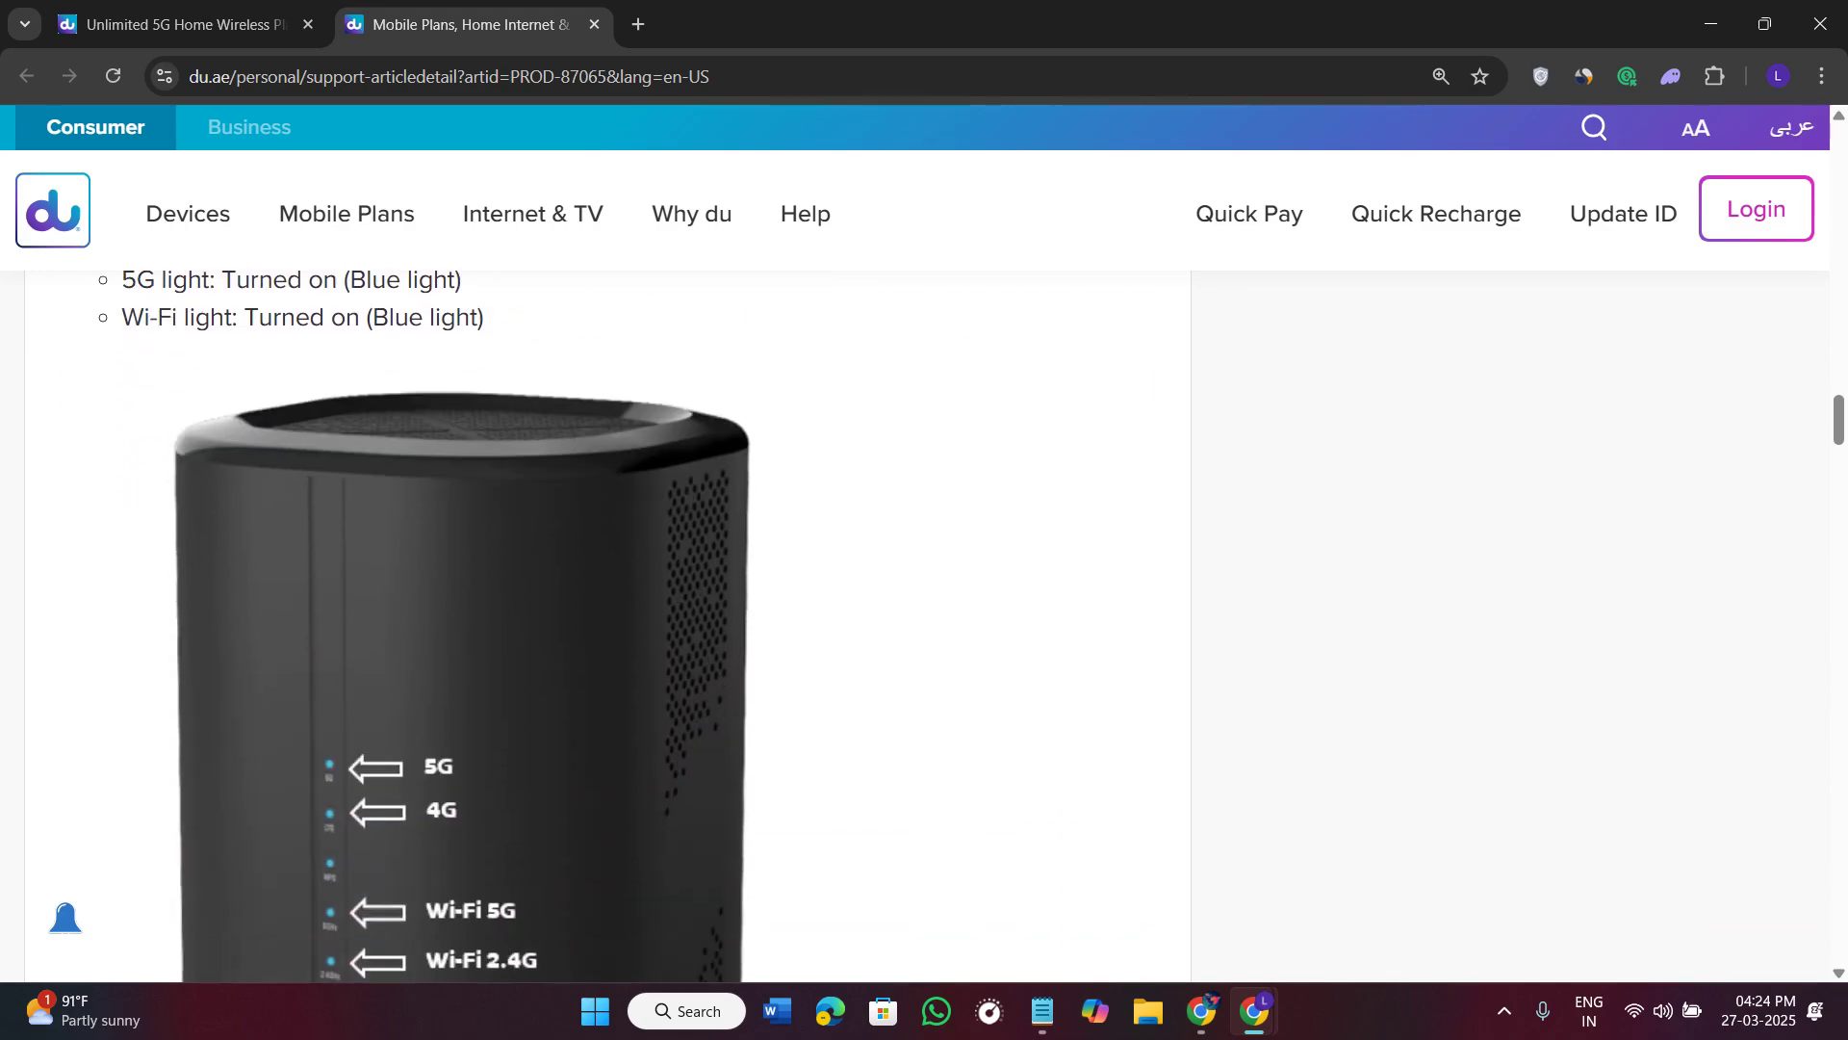
scroll(577, 578, "up", 3)
scroll(577, 578, "down", 6)
scroll(577, 577, "down", 1)
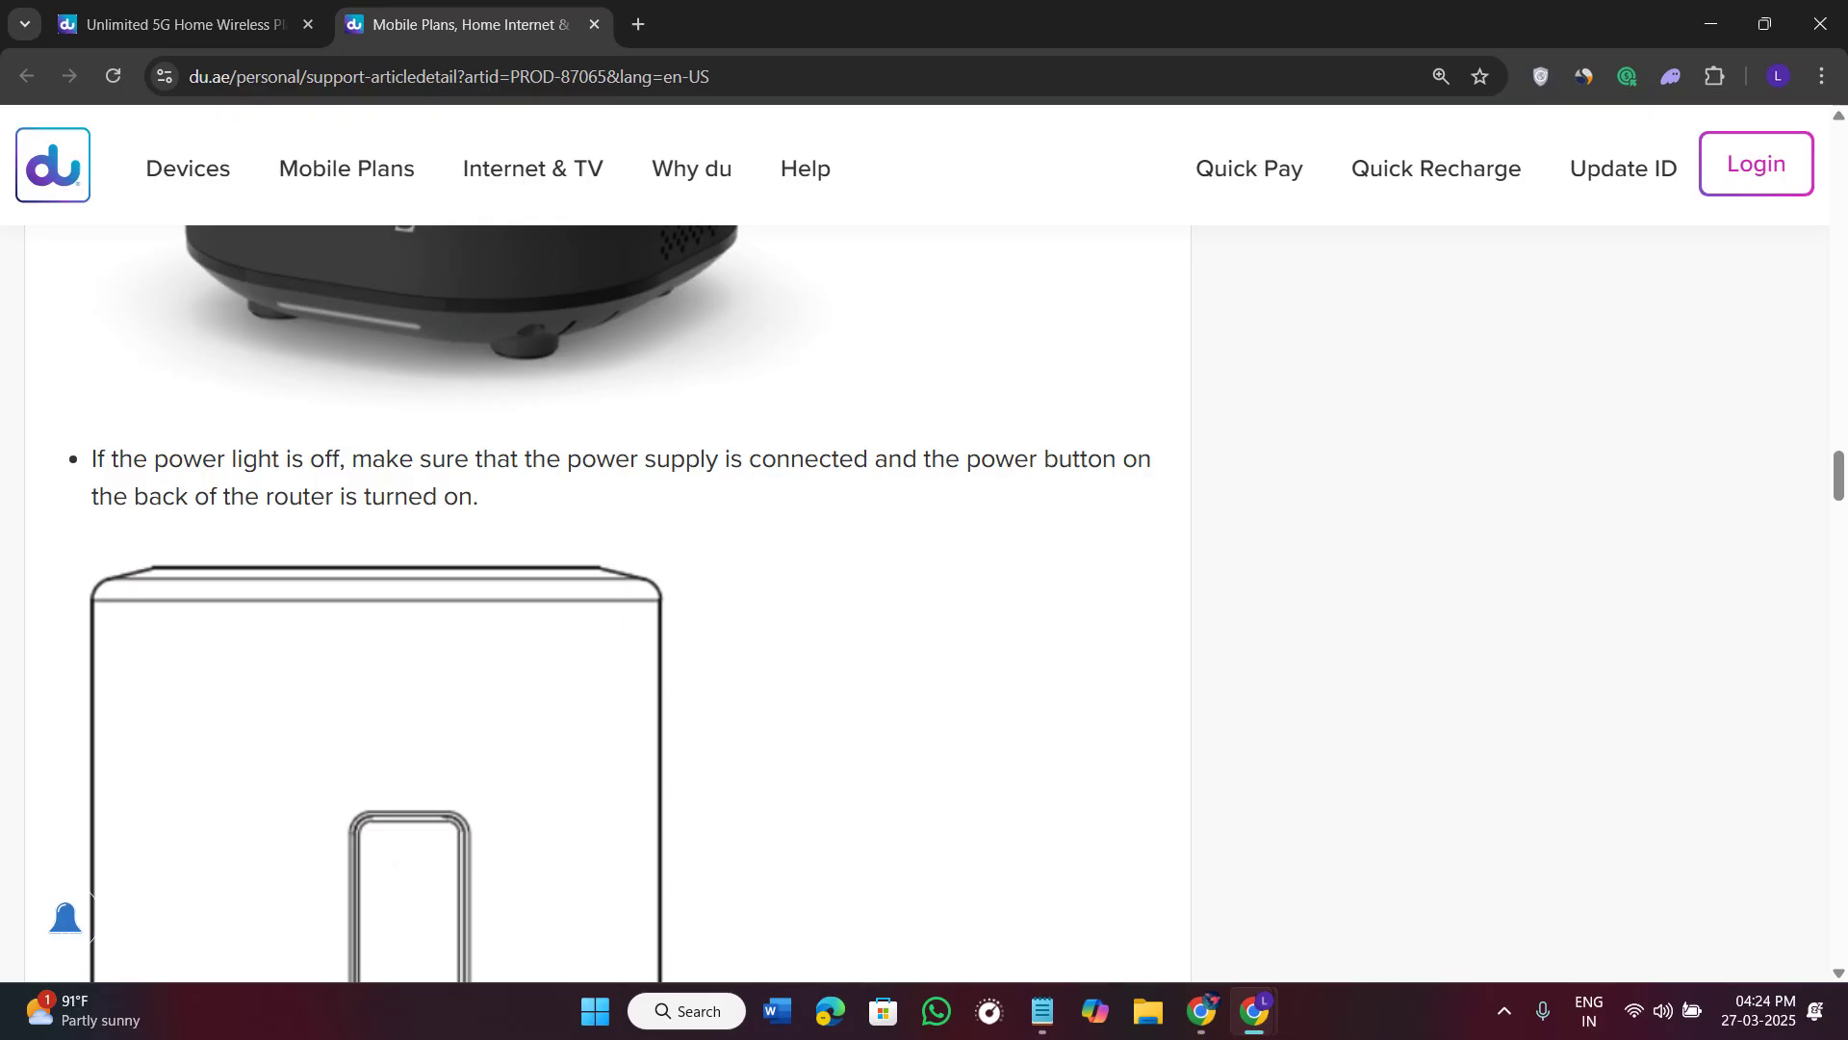
scroll(578, 578, "down", 5)
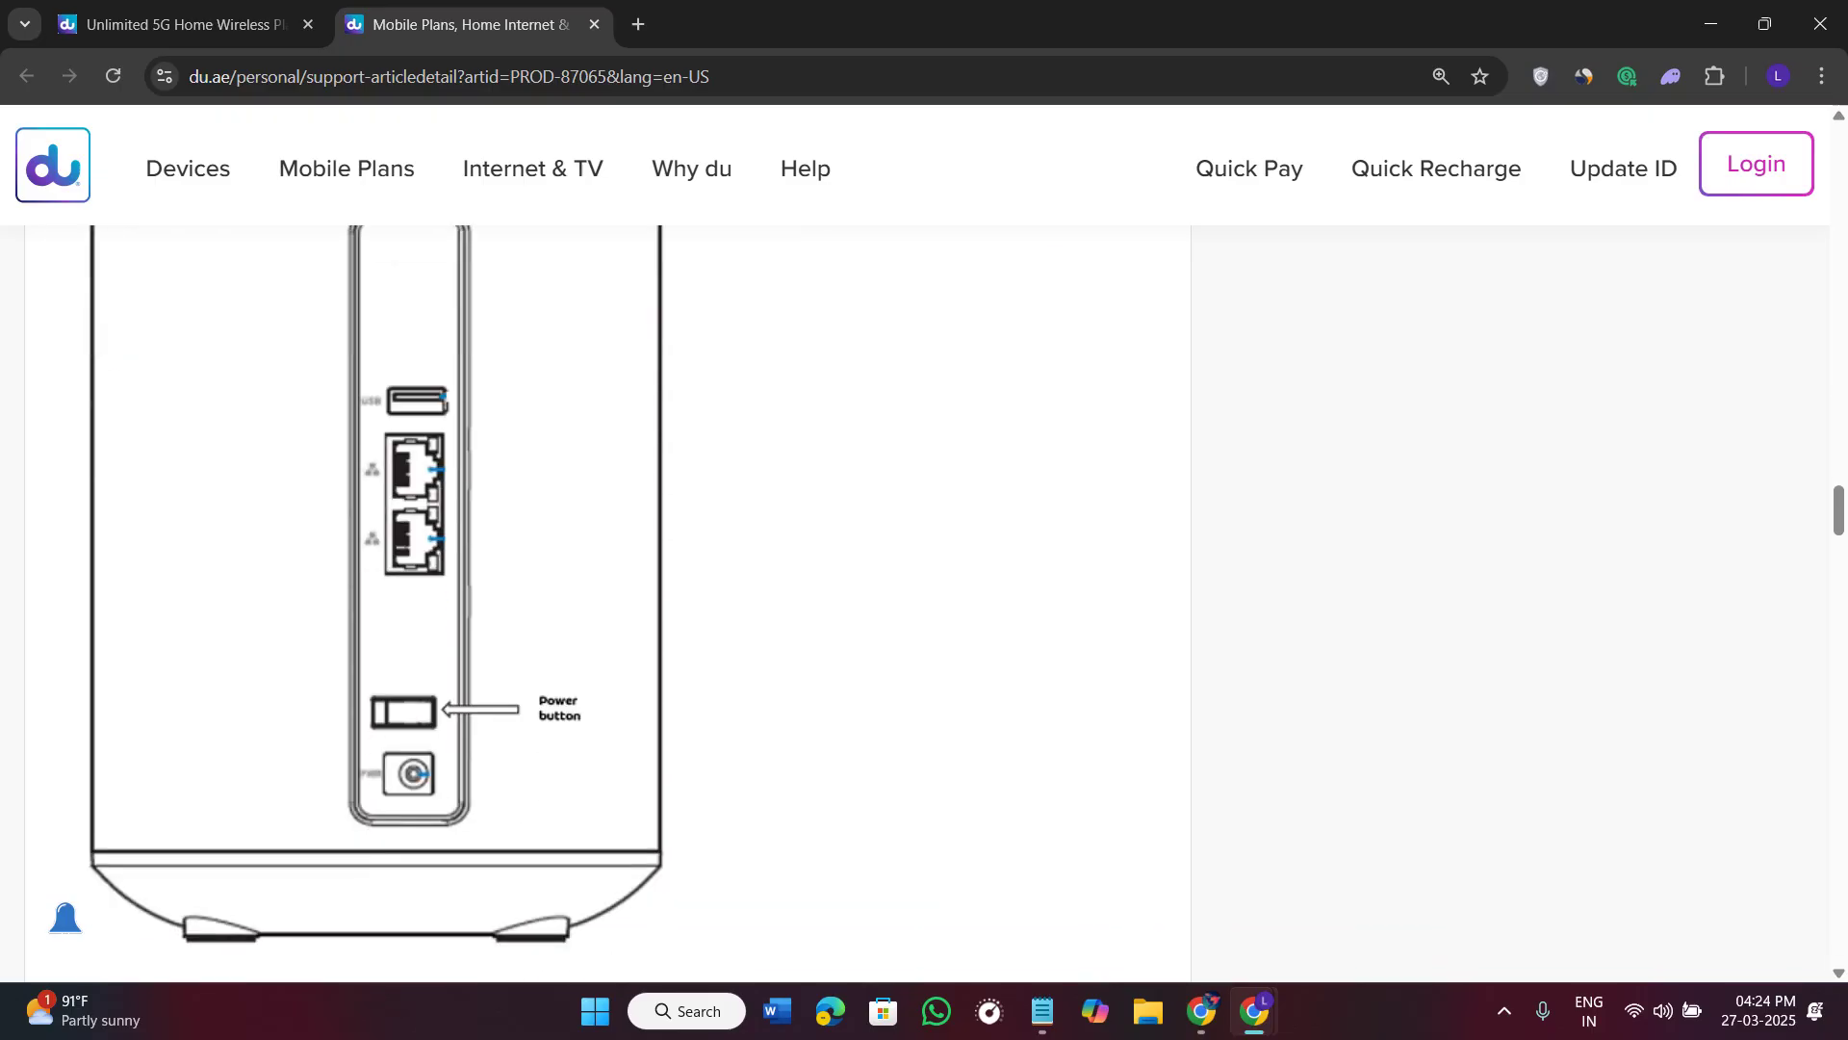
scroll(577, 578, "up", 1)
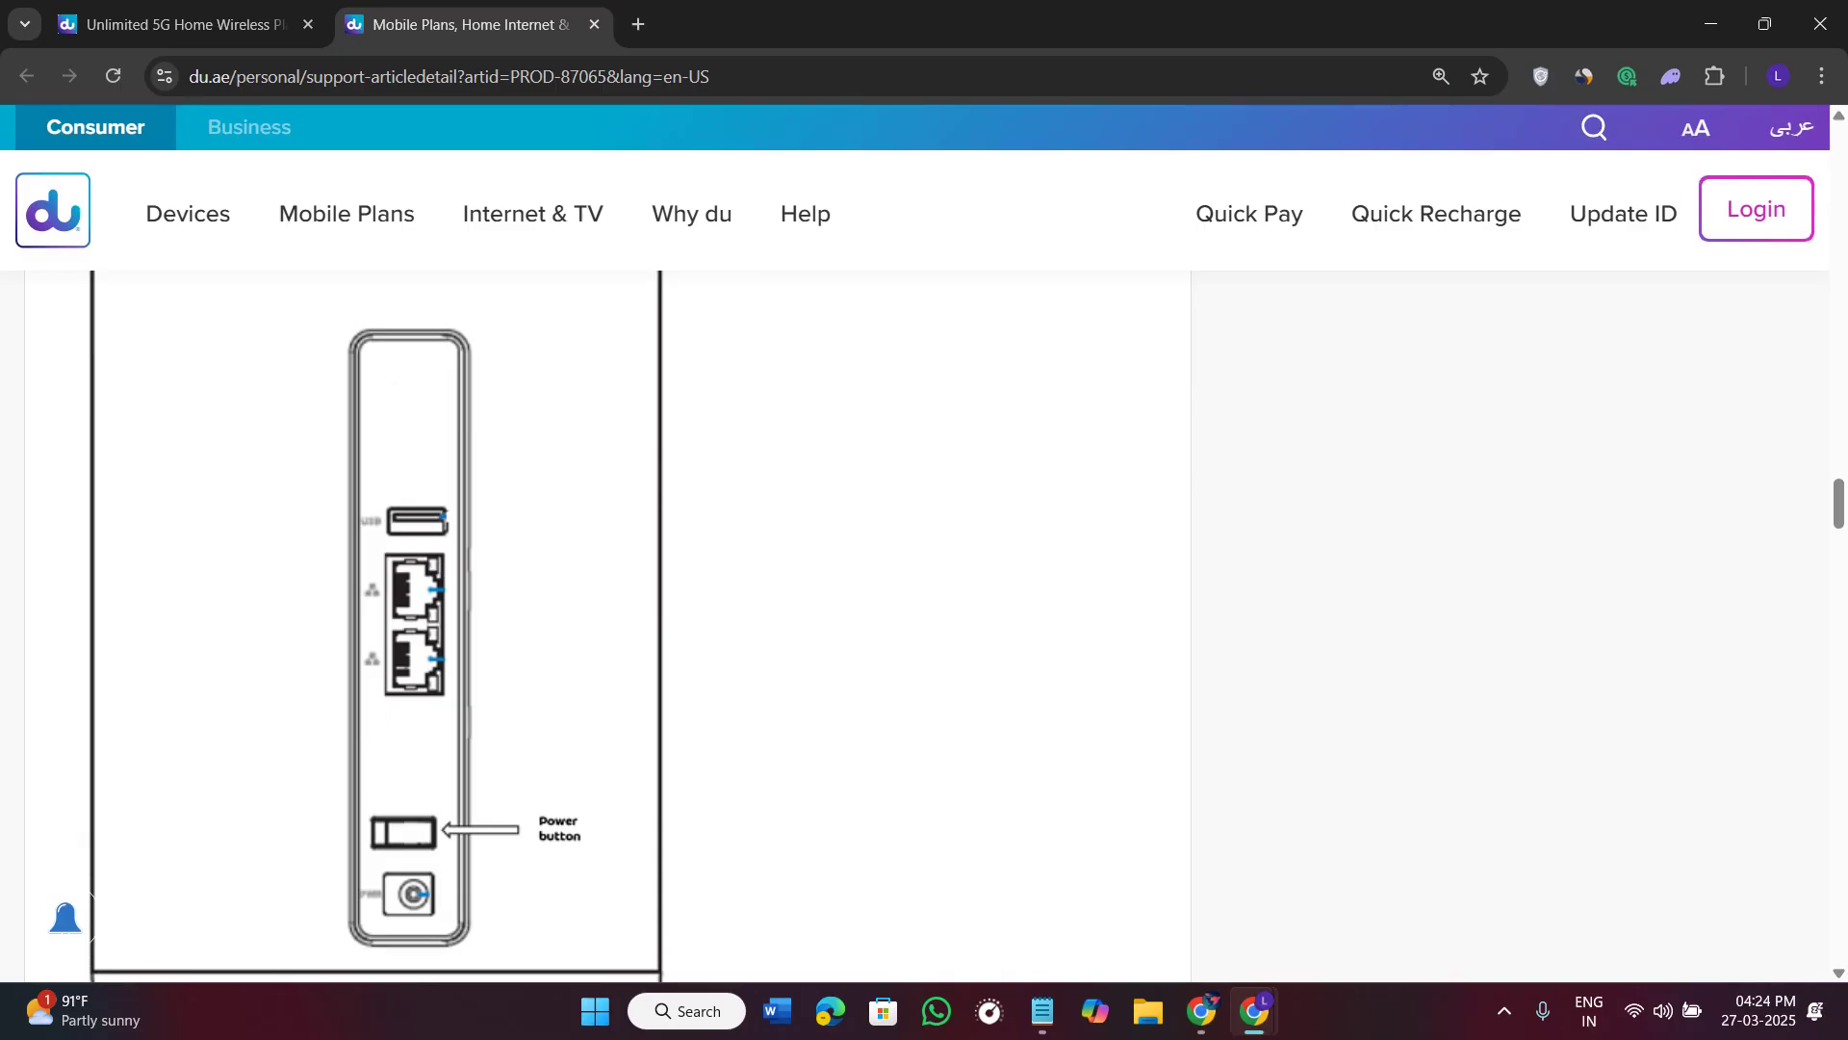
scroll(578, 577, "down", 4)
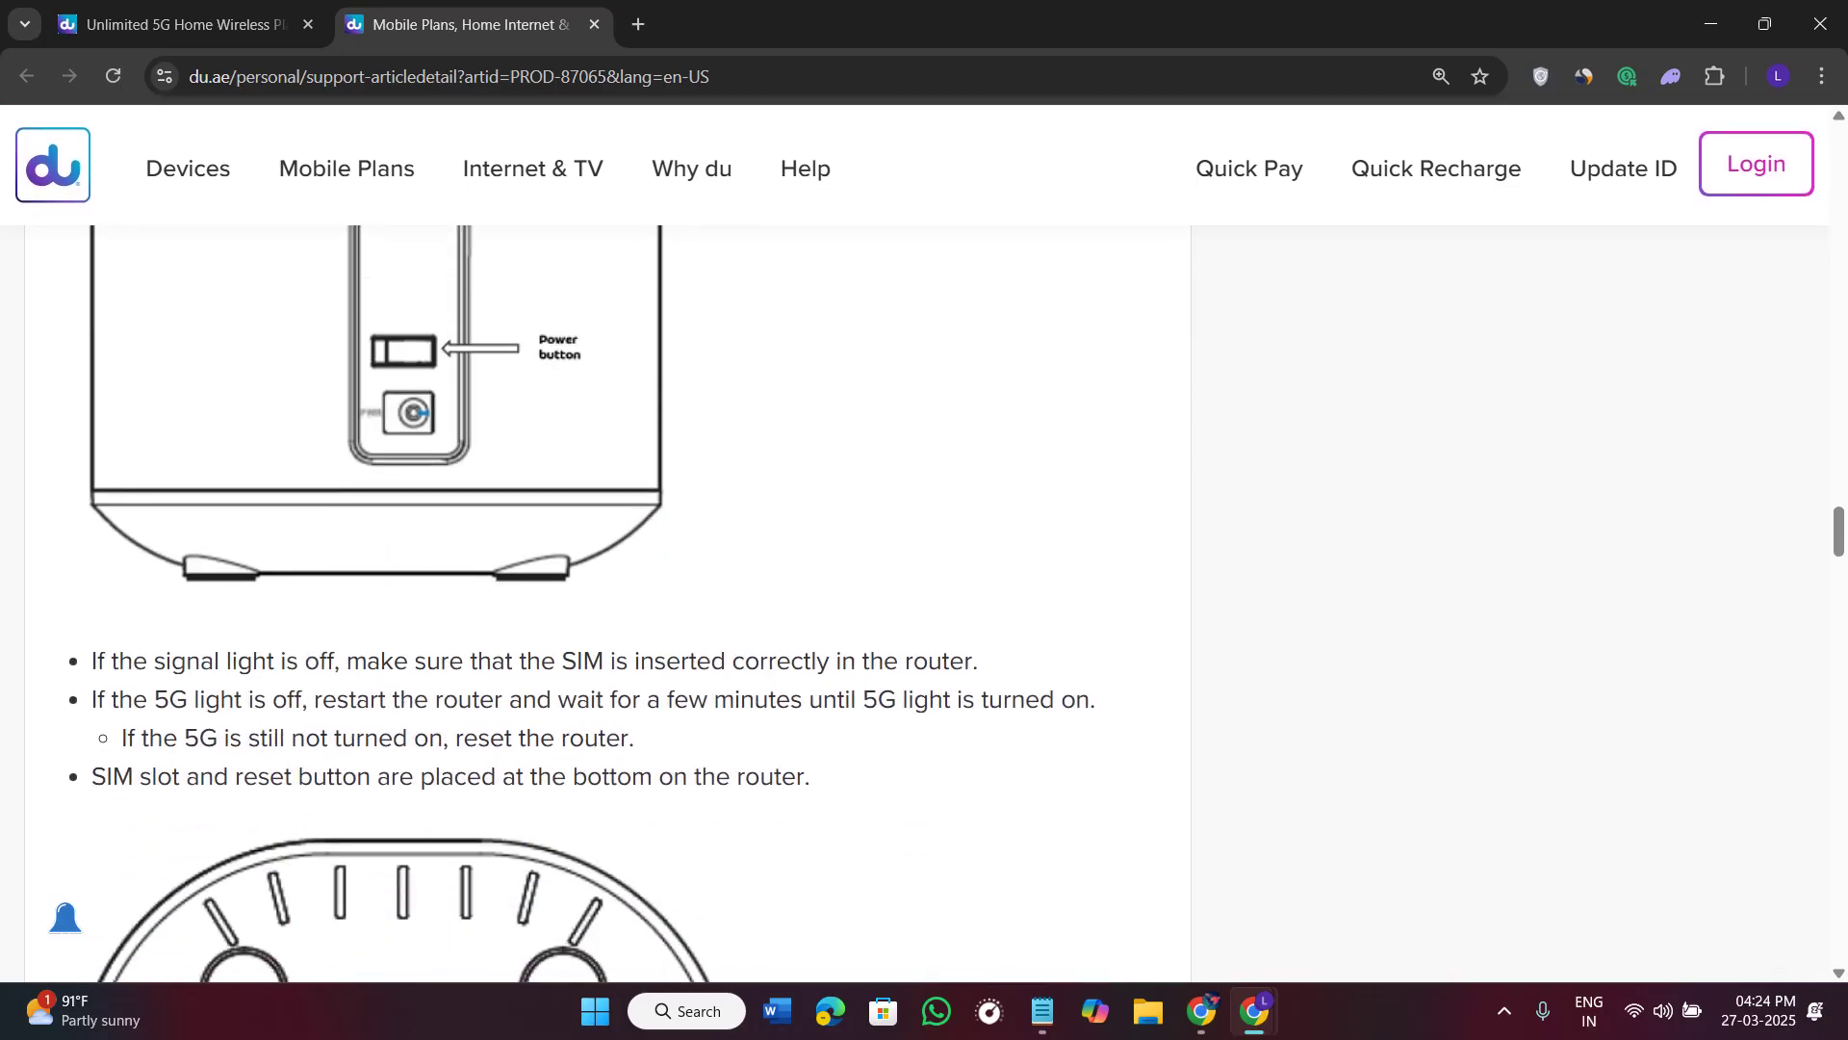
scroll(578, 577, "down", 3)
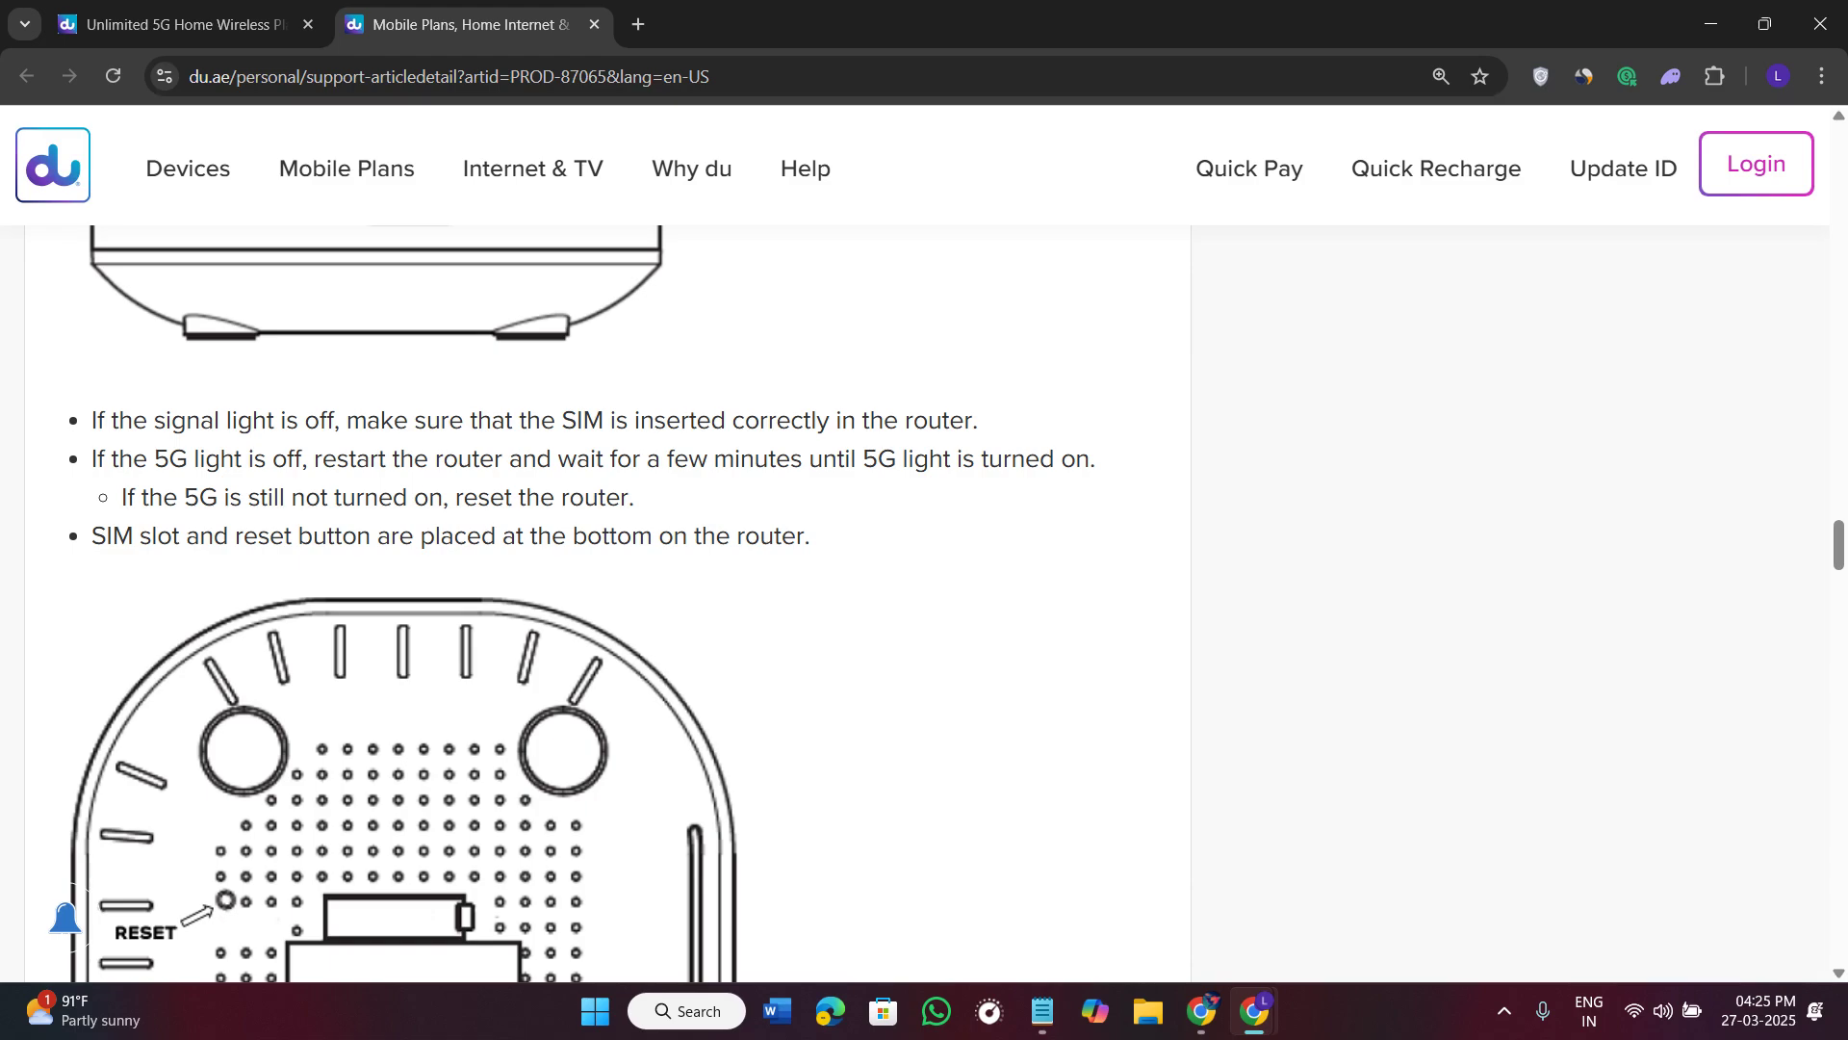
scroll(577, 577, "down", 2)
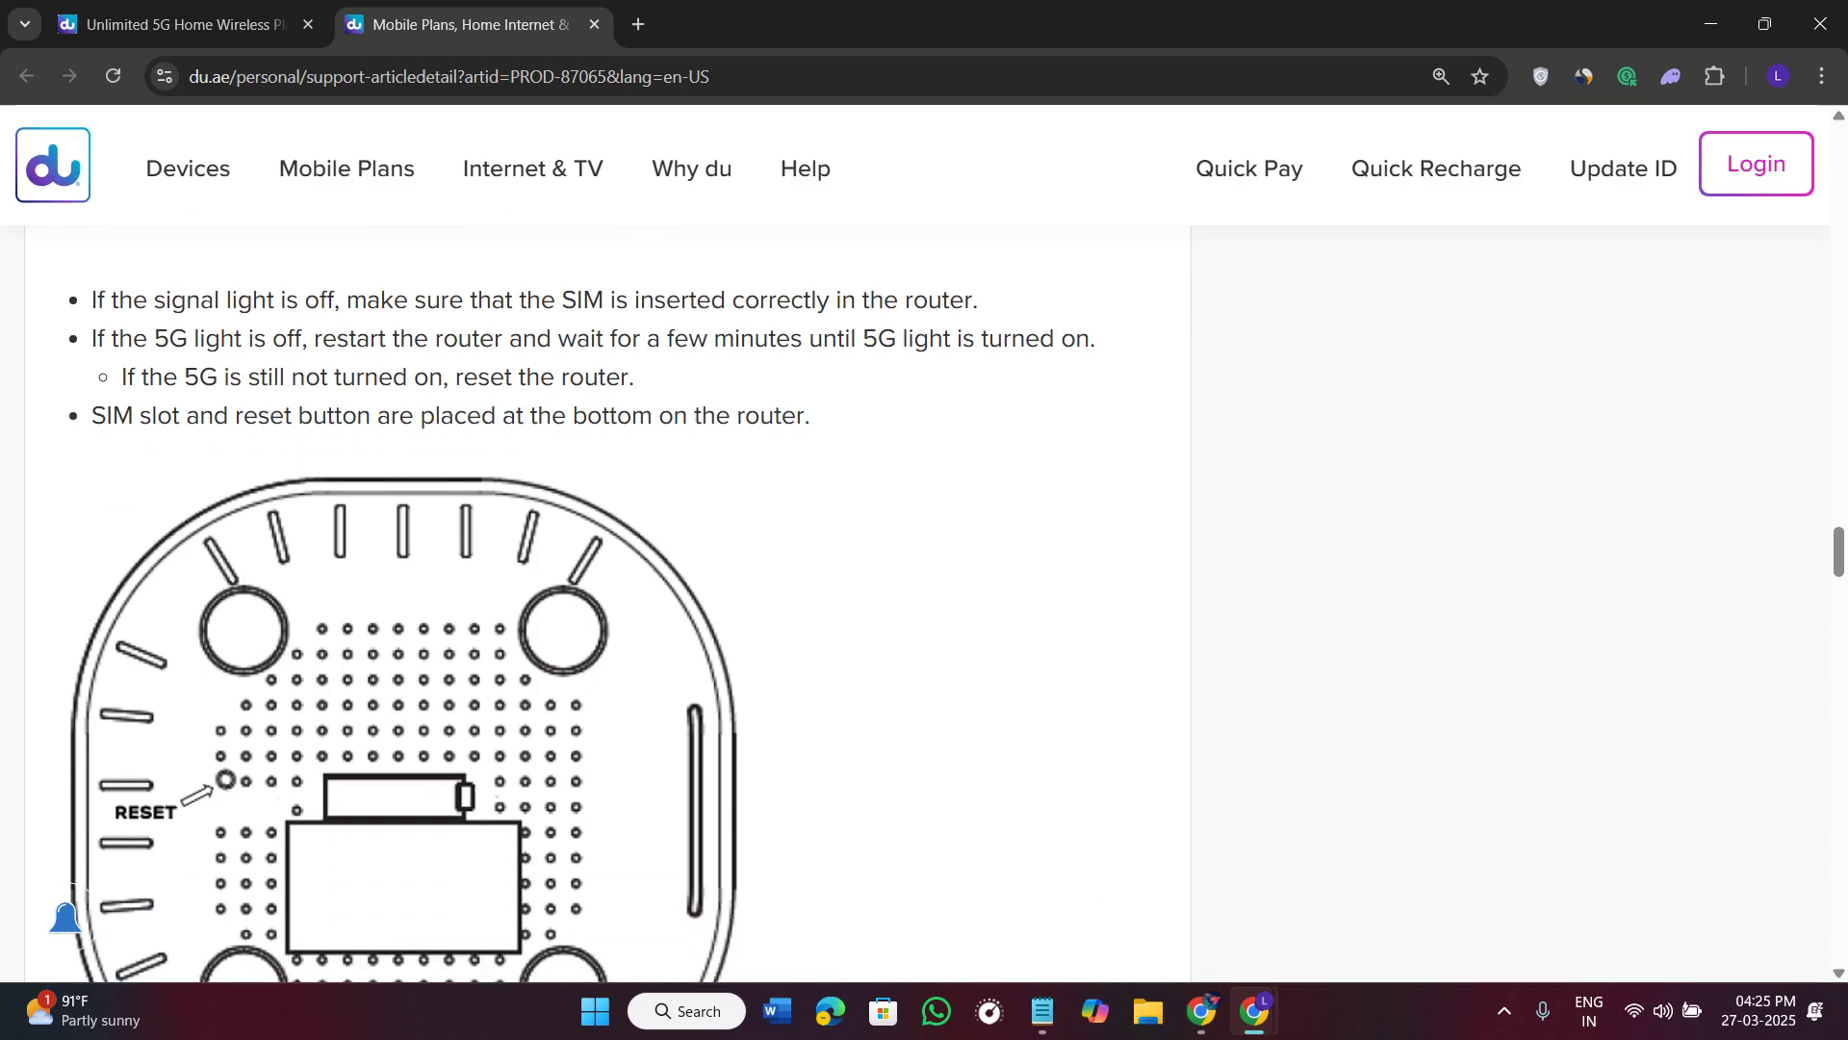
scroll(577, 577, "down", 2)
scroll(579, 579, "down", 3)
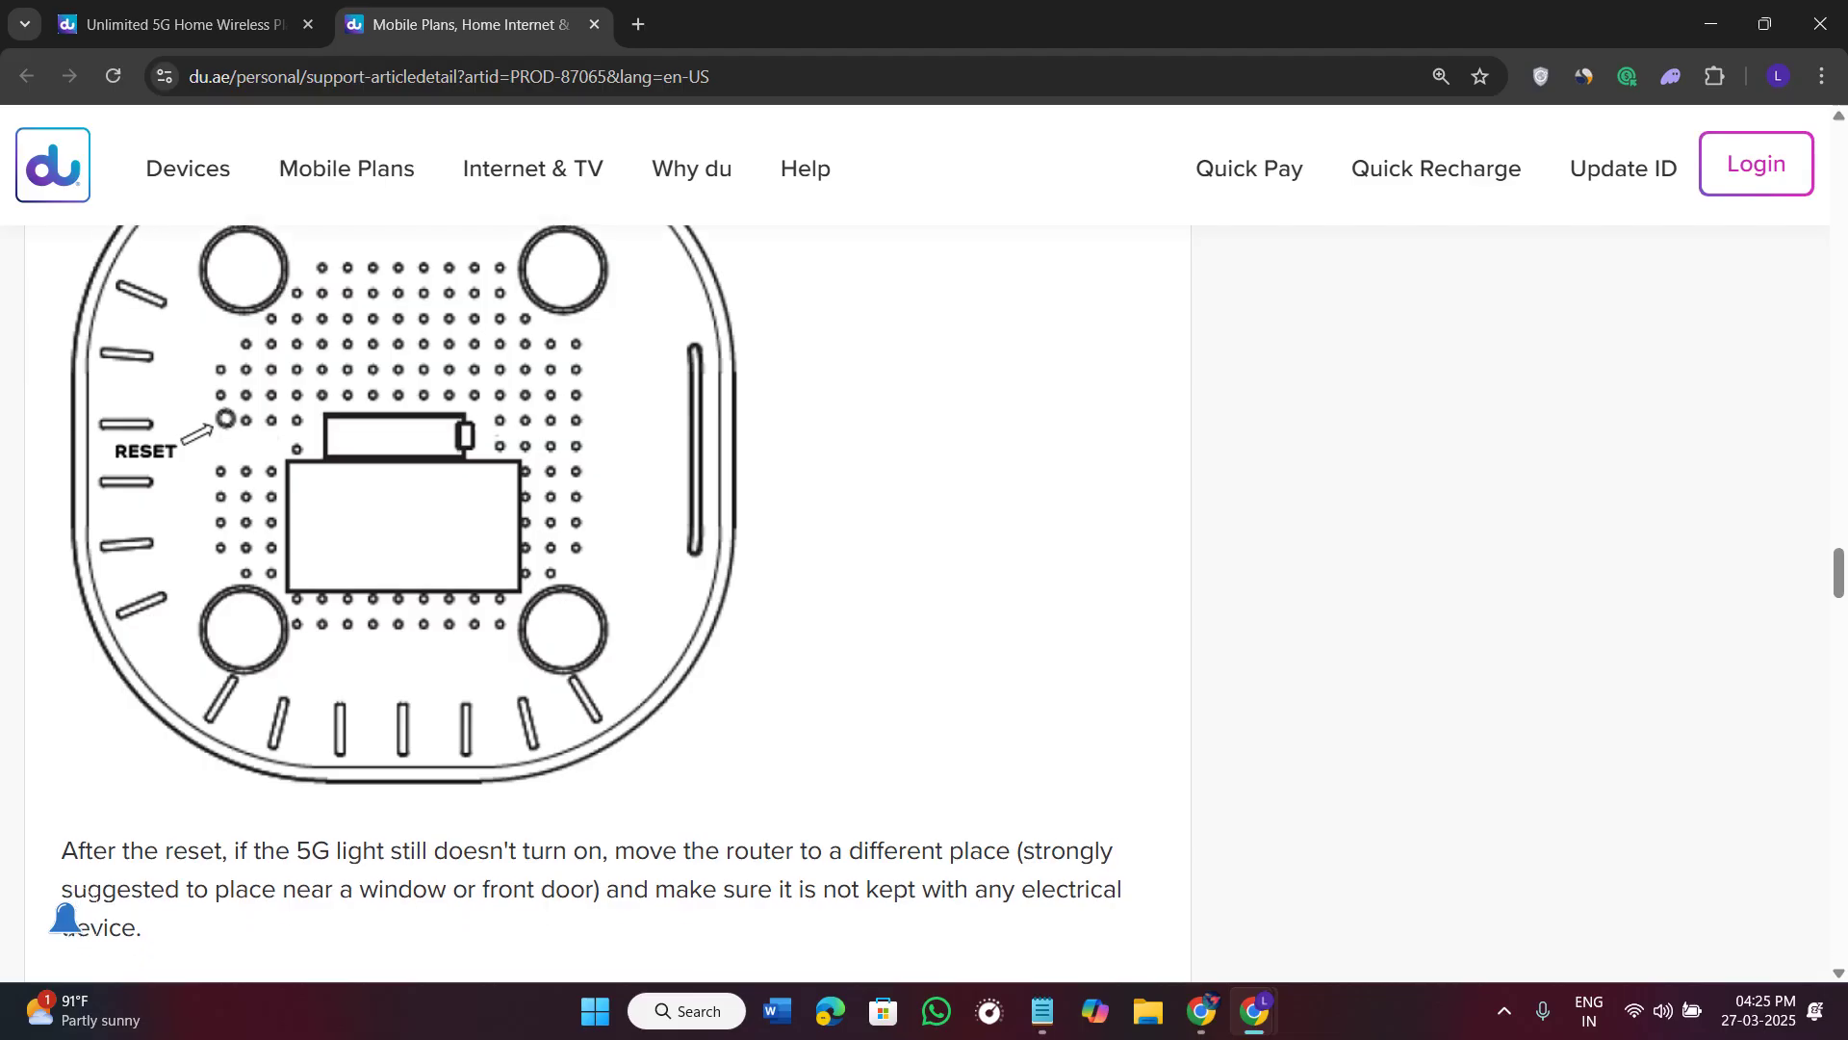
scroll(579, 577, "up", 3)
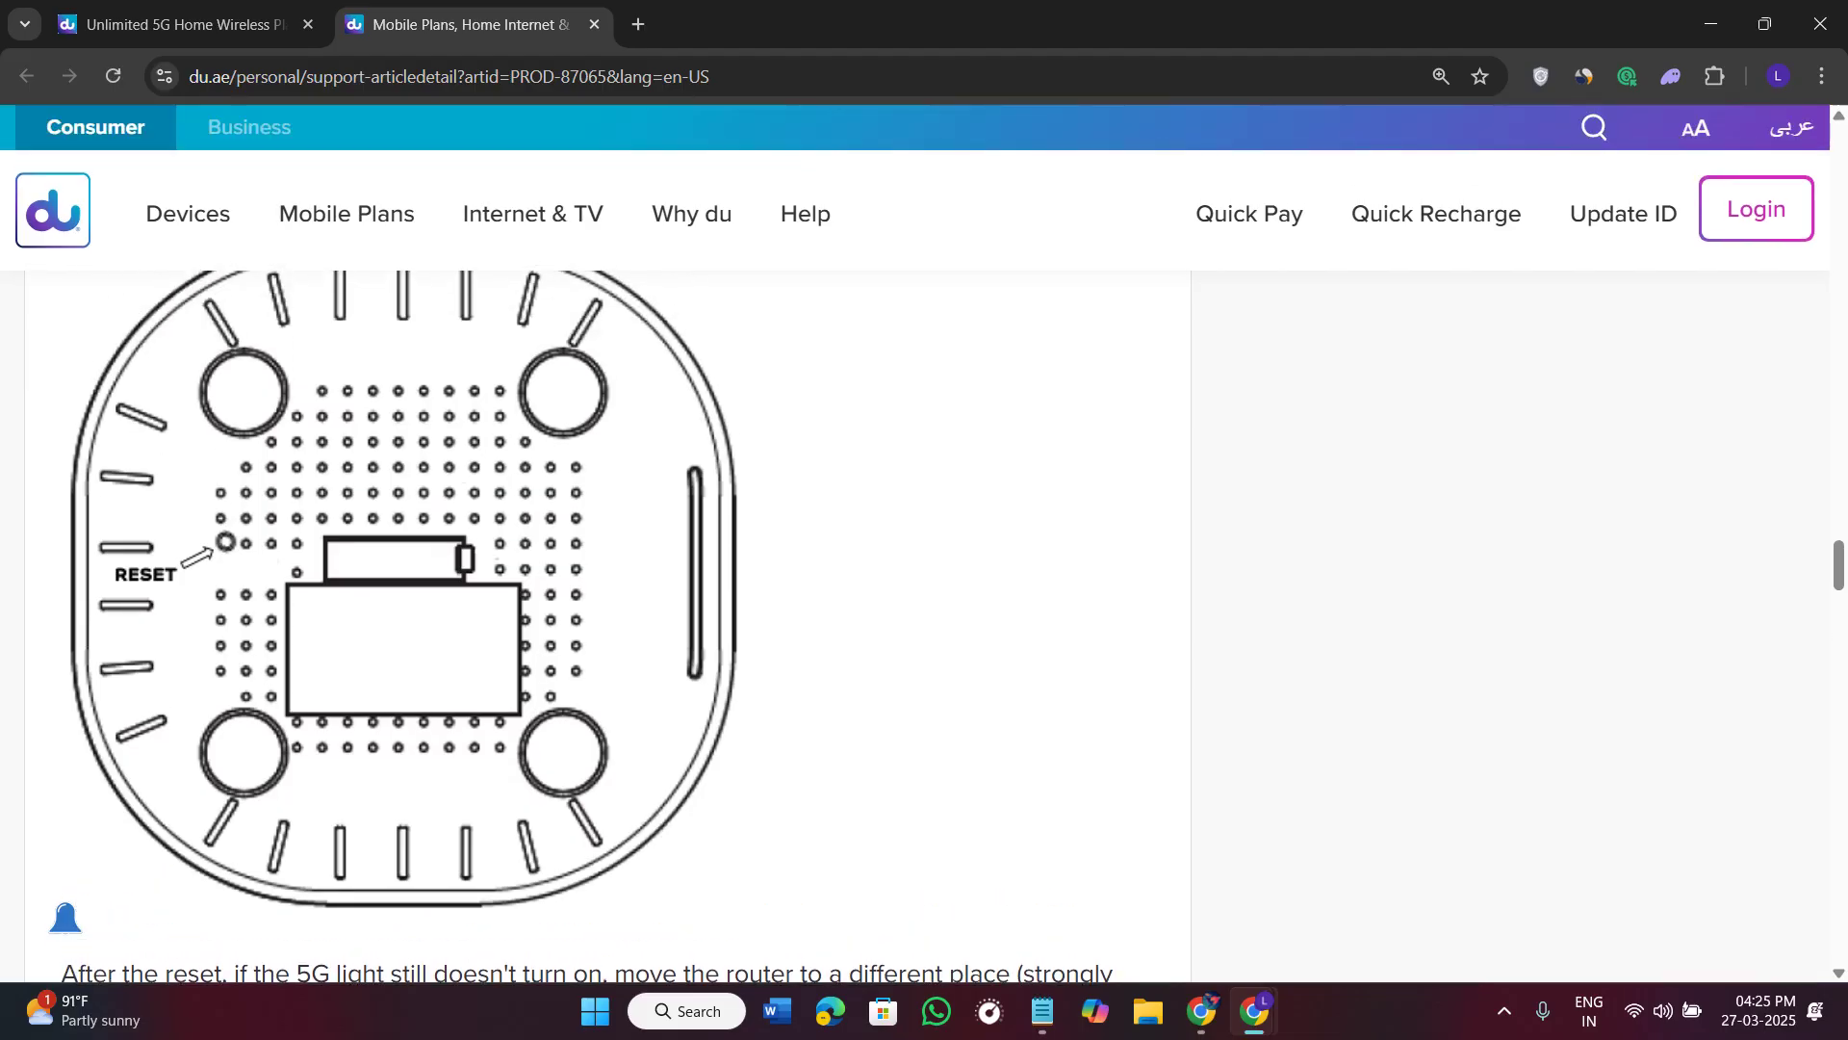
scroll(578, 578, "up", 4)
scroll(577, 578, "up", 3)
scroll(578, 579, "up", 3)
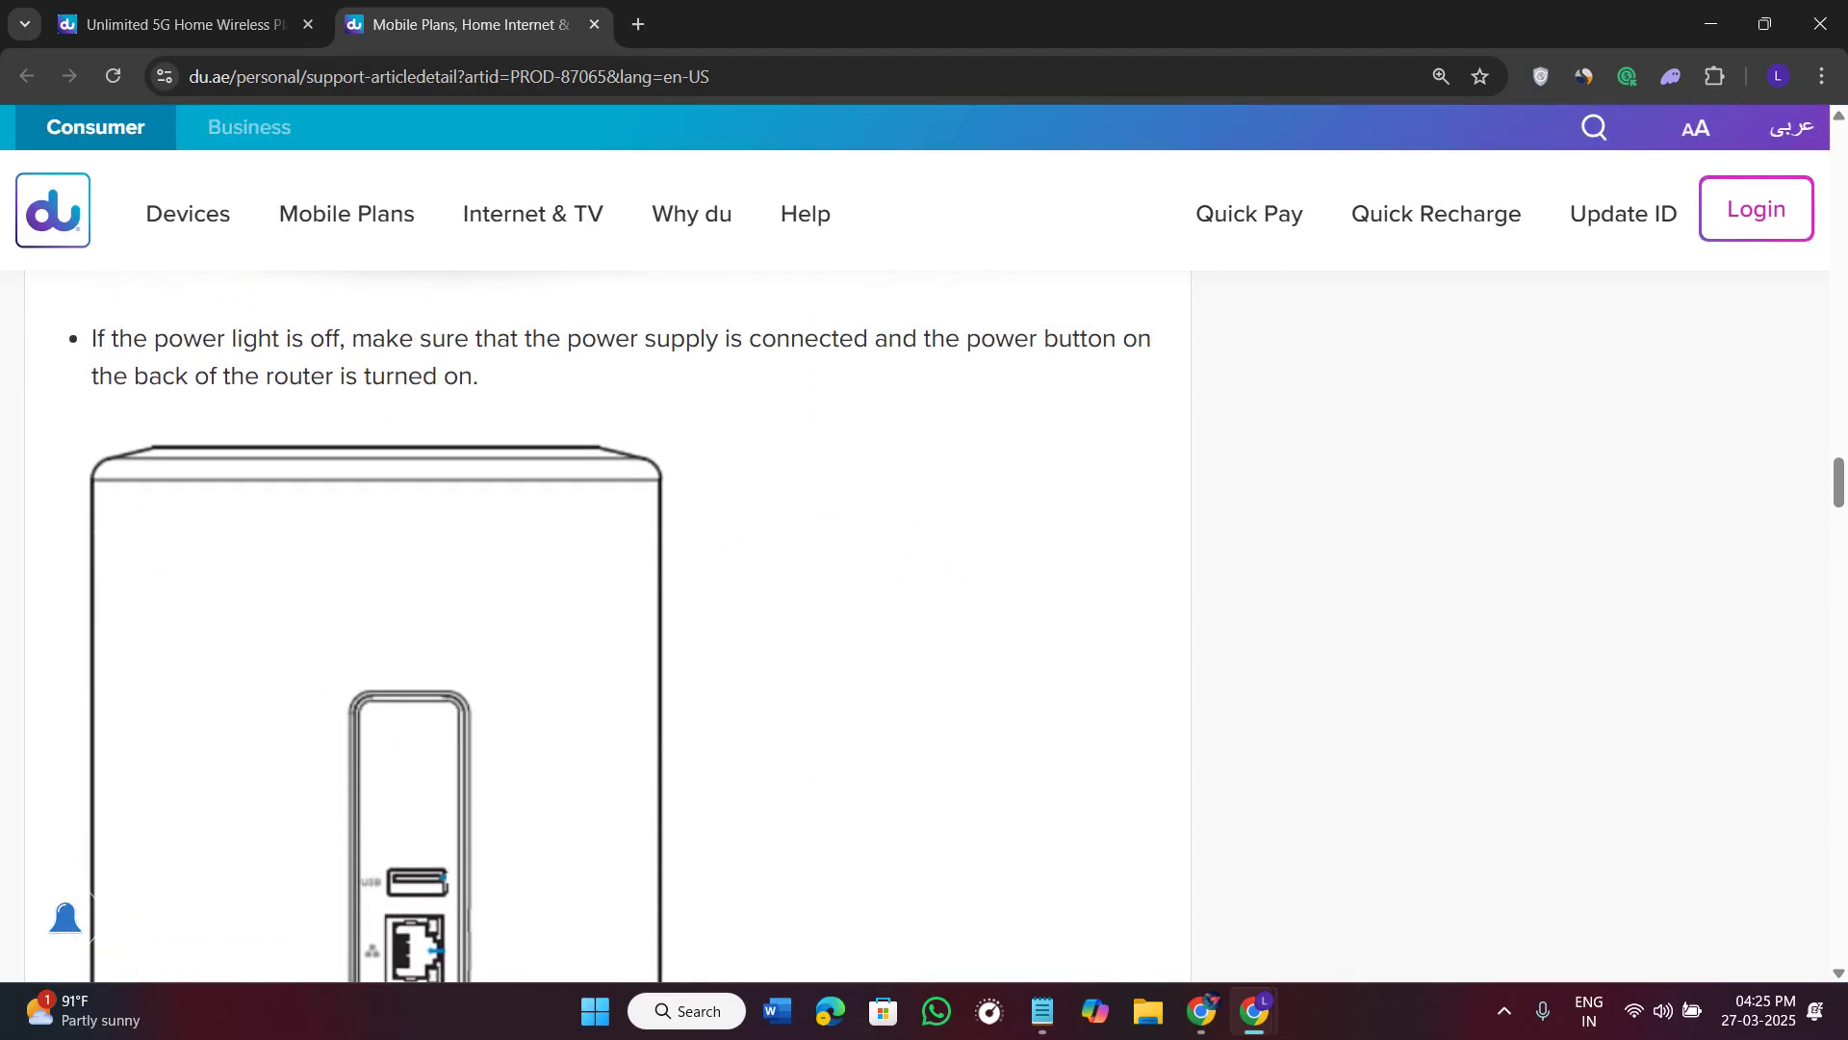
scroll(578, 577, "up", 3)
scroll(578, 578, "up", 2)
scroll(577, 578, "up", 2)
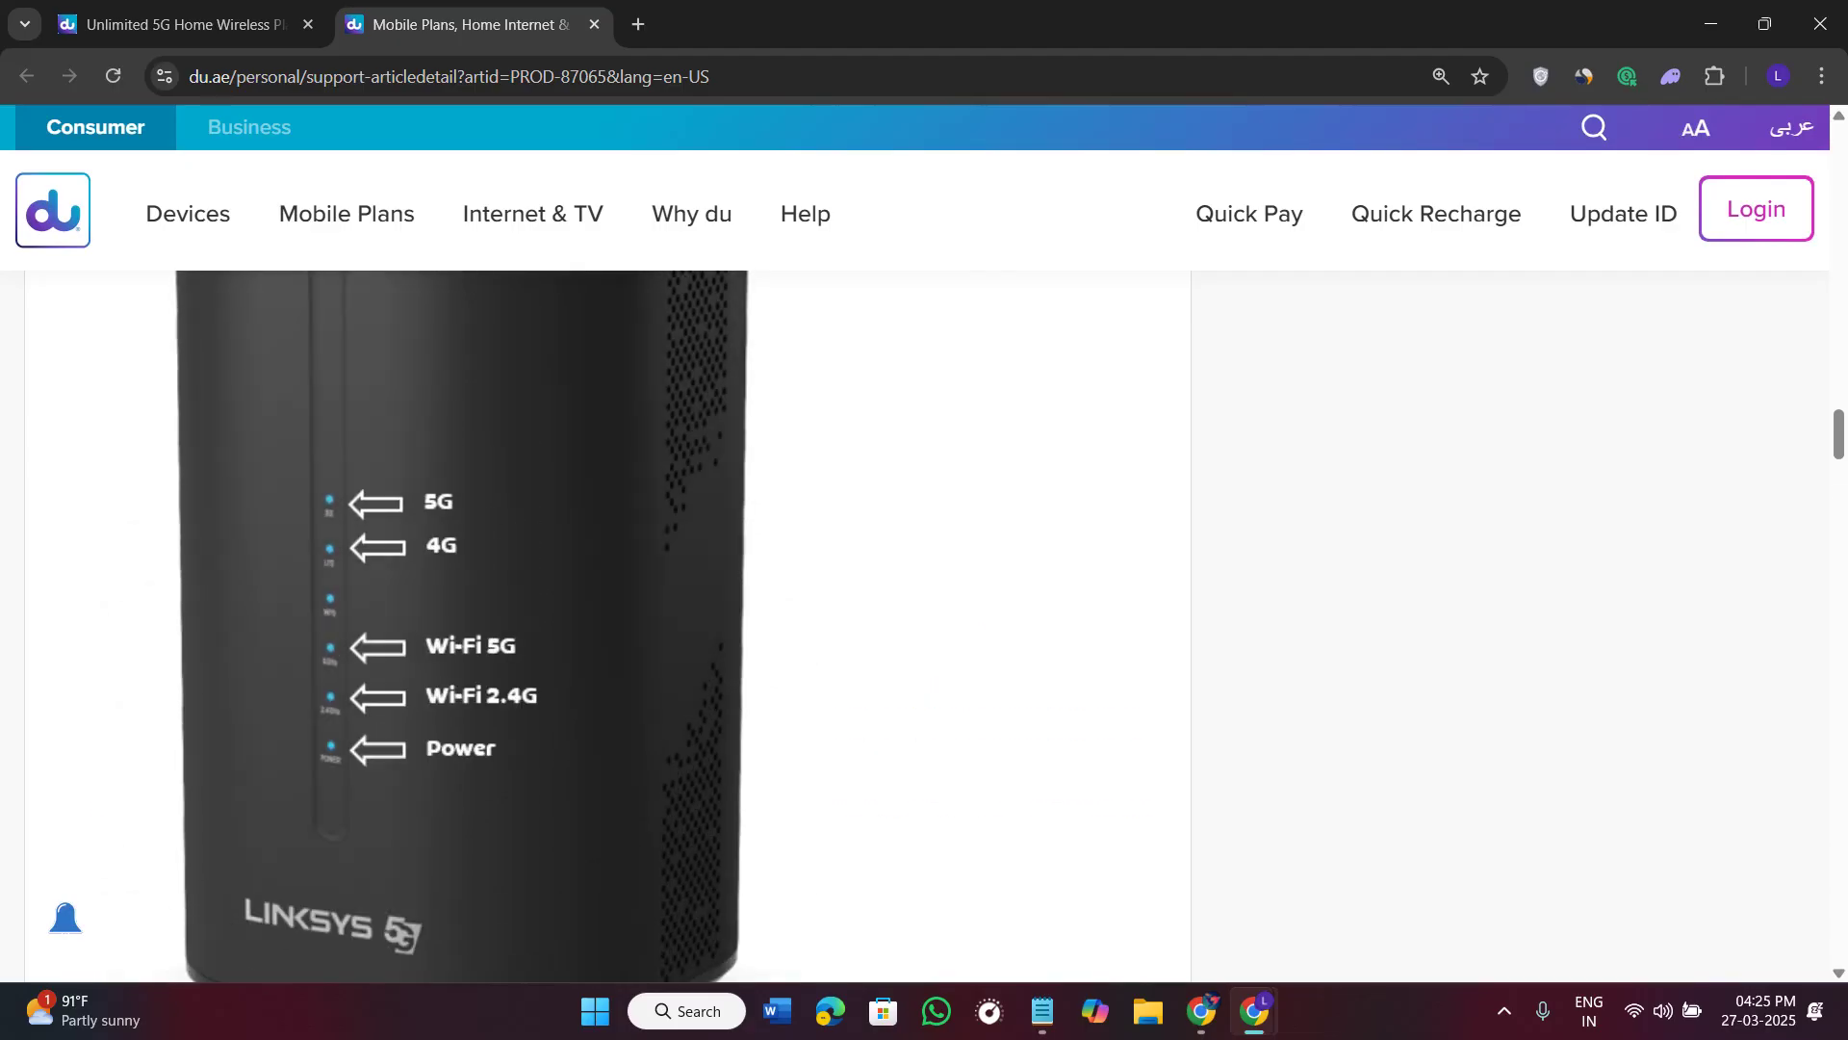
scroll(579, 578, "down", 4)
scroll(577, 578, "up", 1)
scroll(578, 577, "down", 3)
scroll(578, 578, "down", 2)
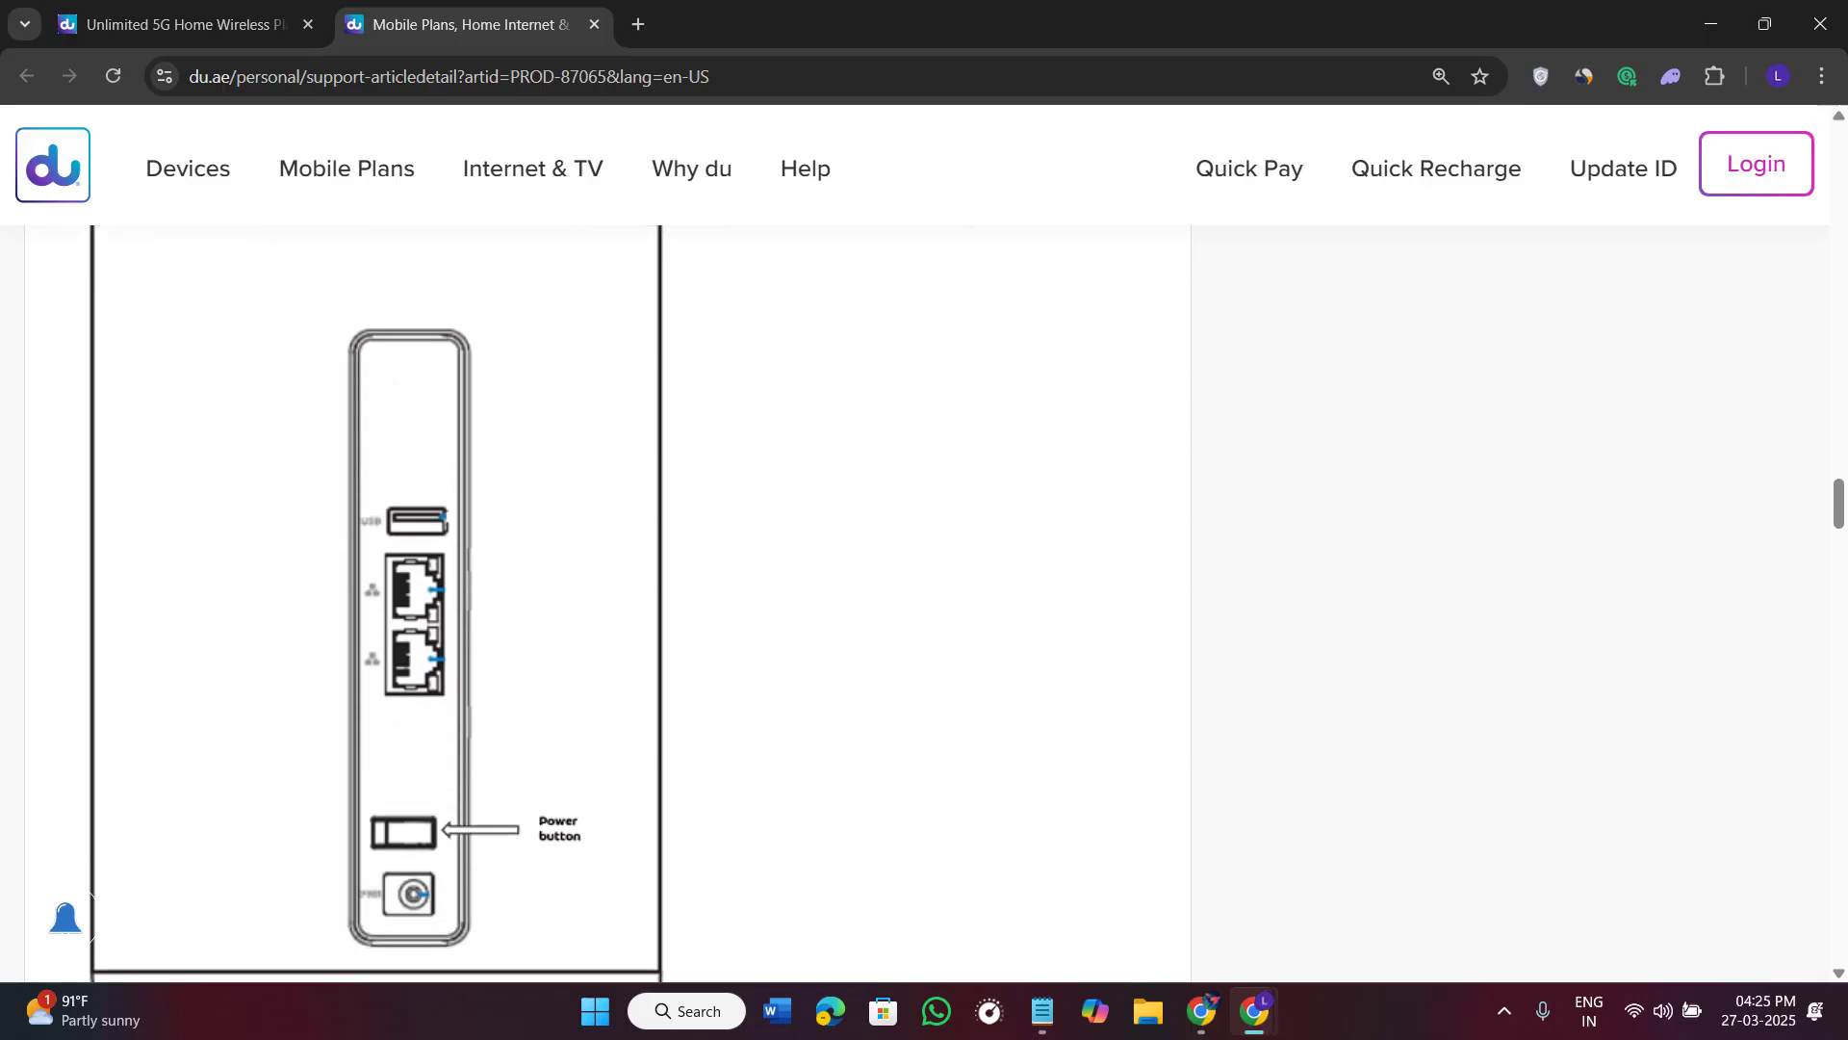
scroll(578, 578, "down", 4)
scroll(578, 578, "down", 1)
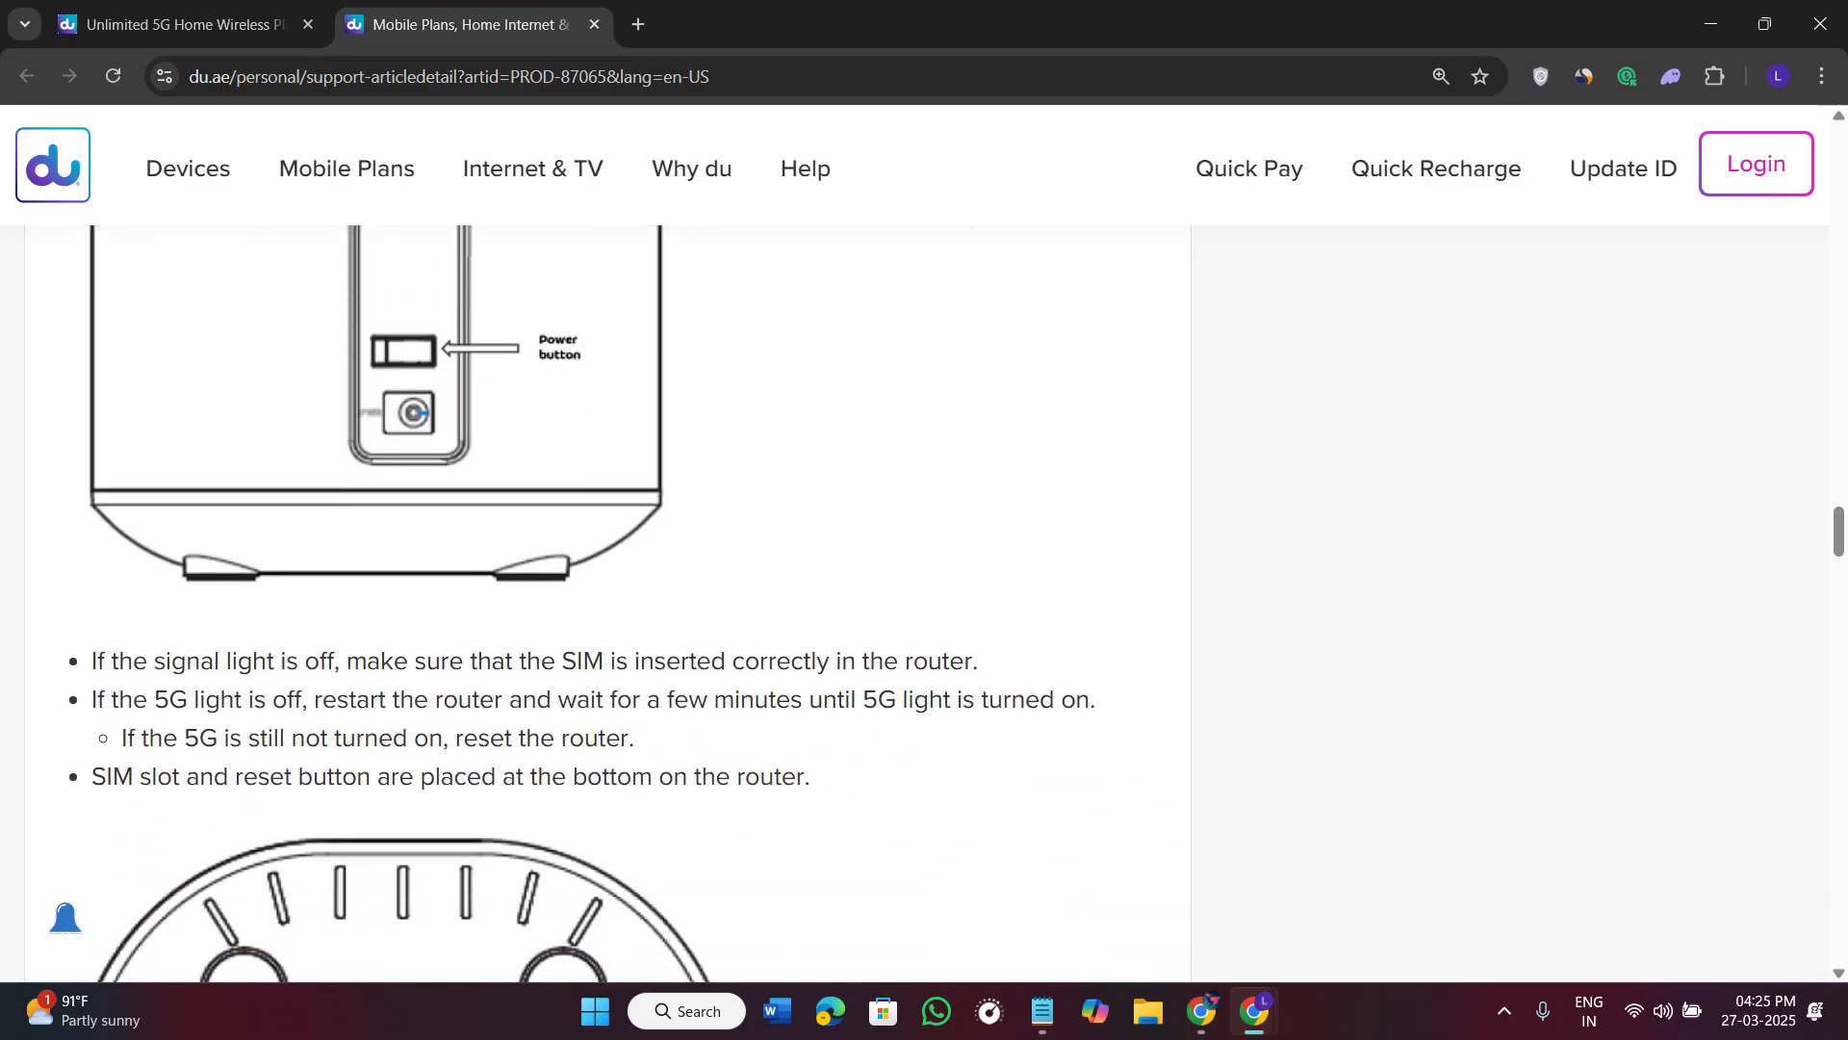
scroll(577, 577, "down", 3)
scroll(578, 579, "down", 3)
scroll(578, 577, "down", 2)
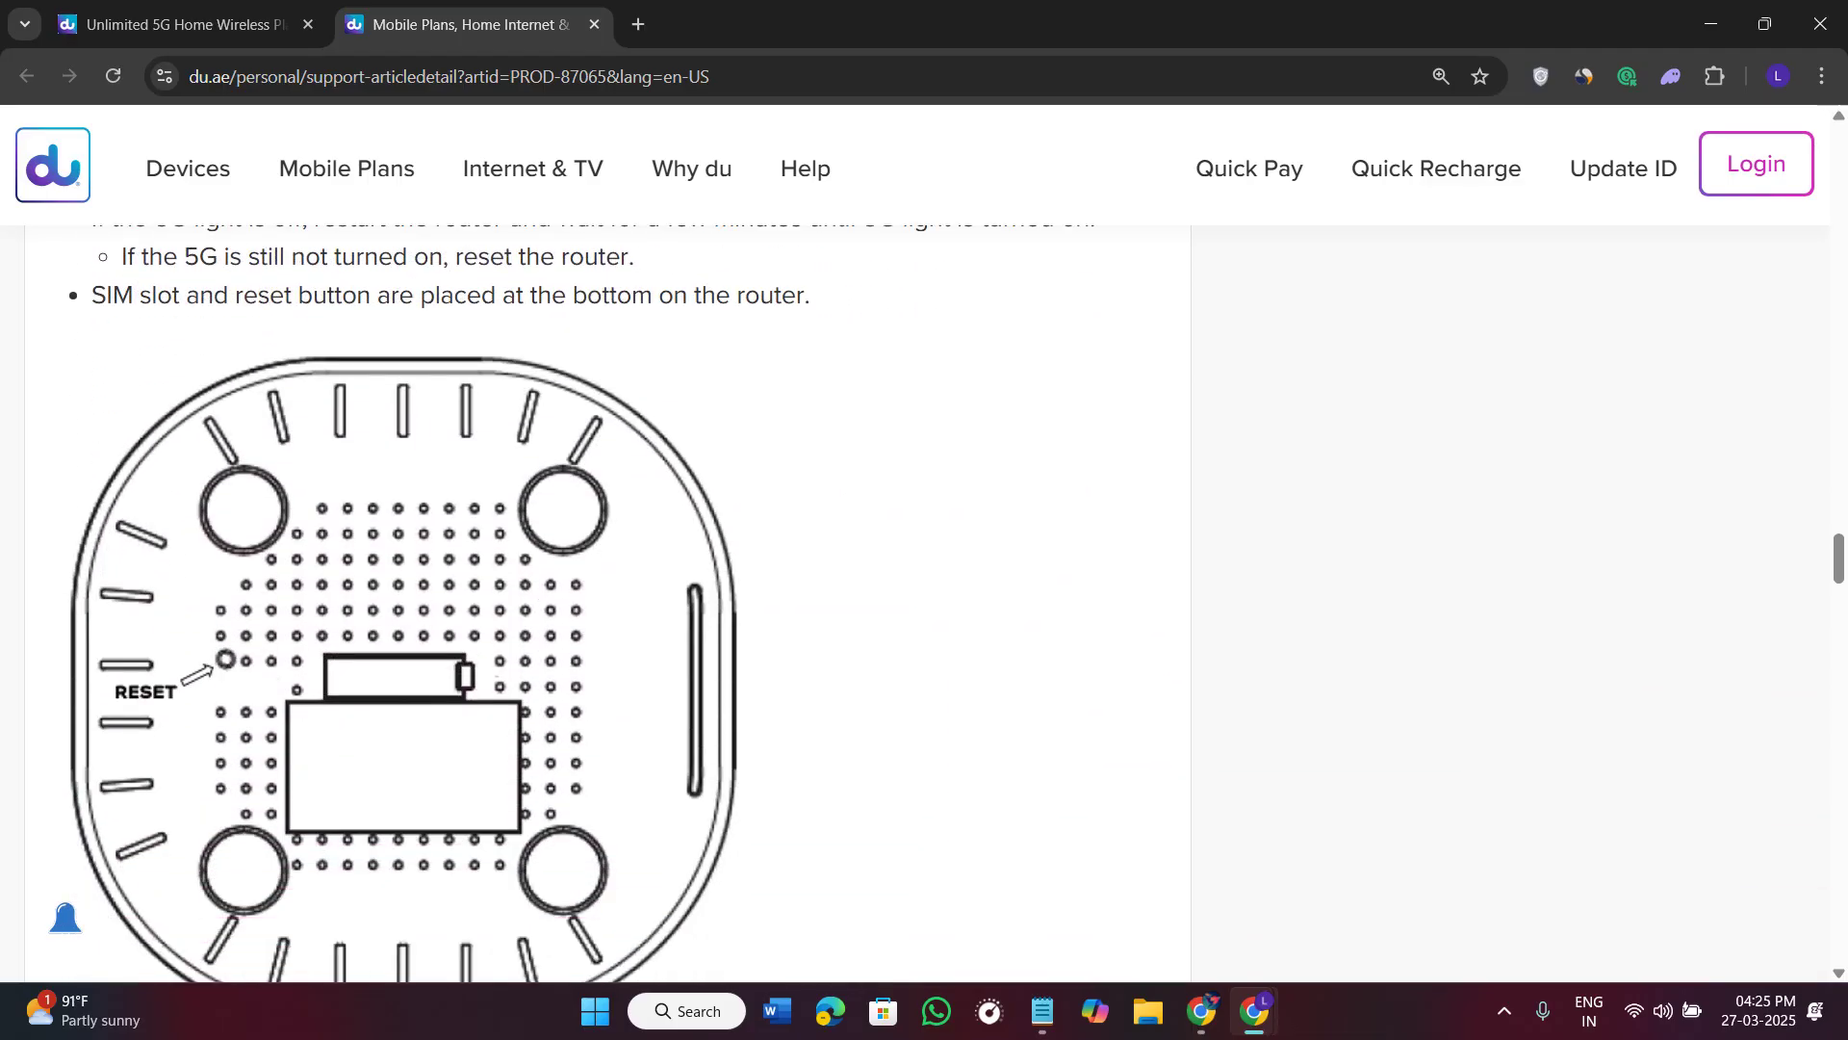
scroll(578, 579, "down", 2)
scroll(579, 578, "down", 1)
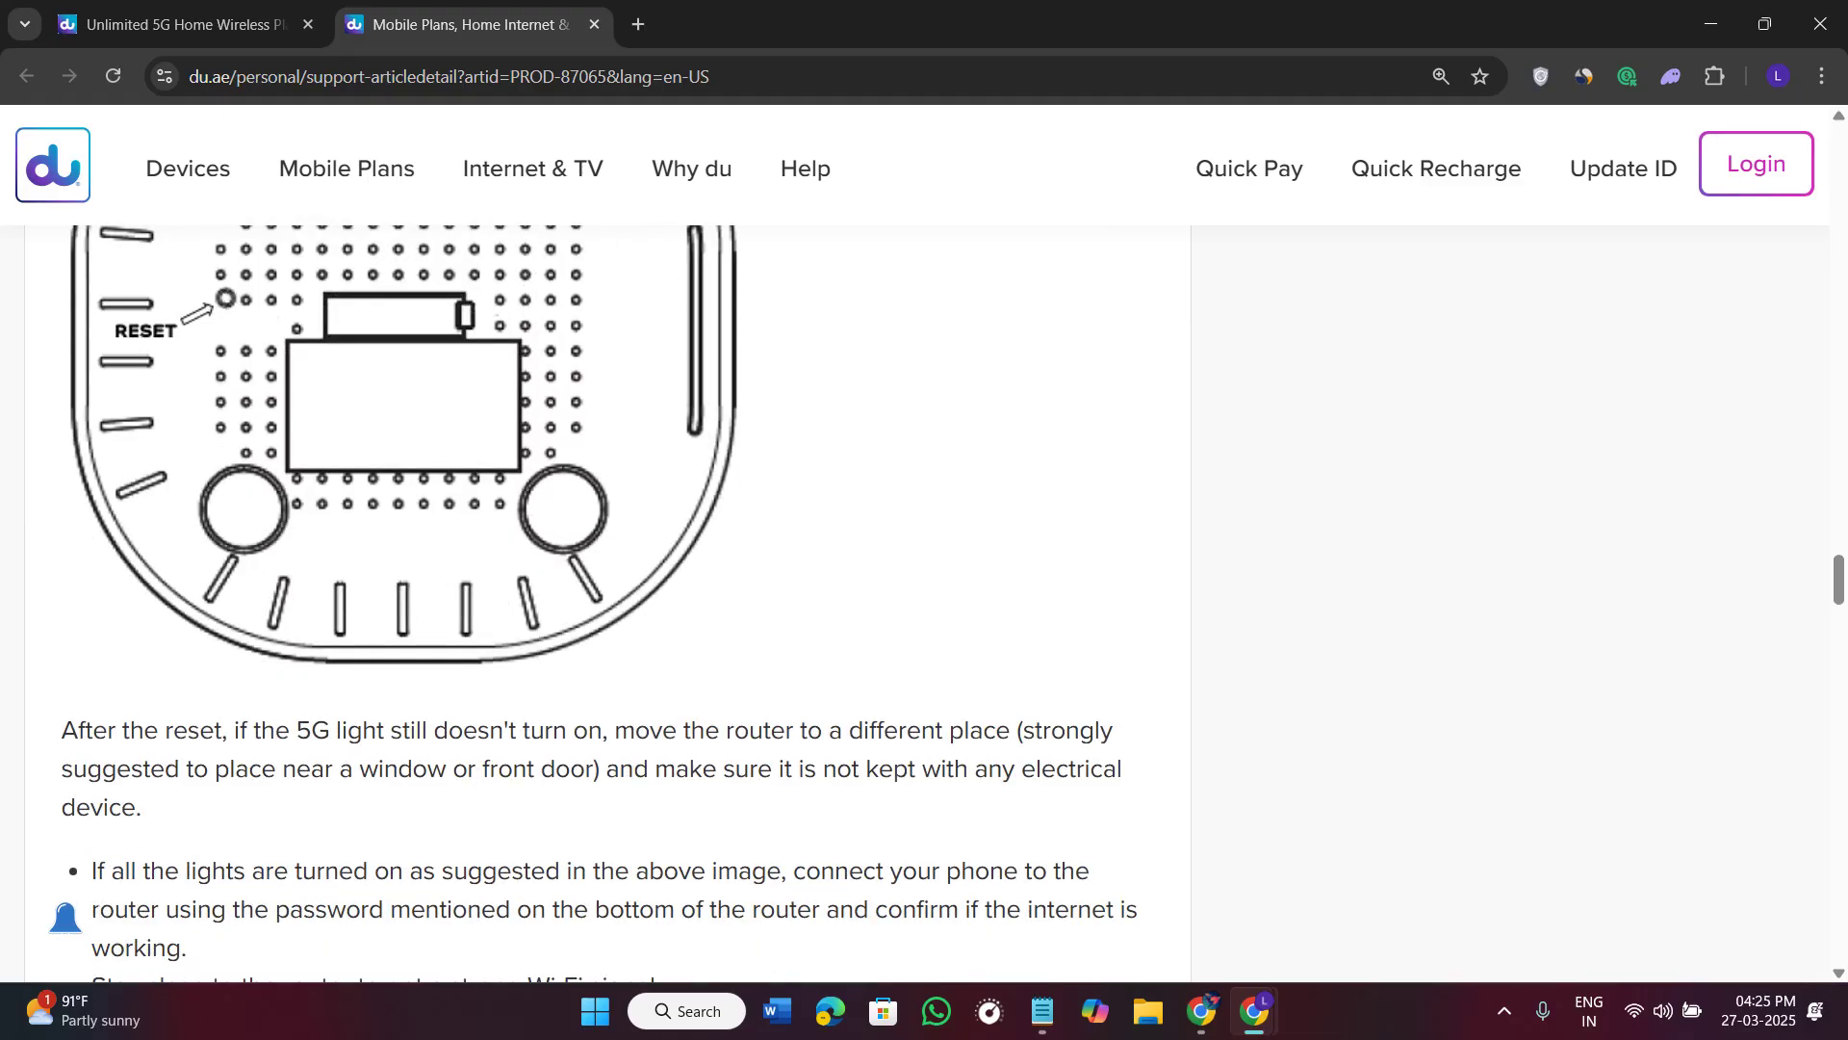
scroll(578, 579, "down", 2)
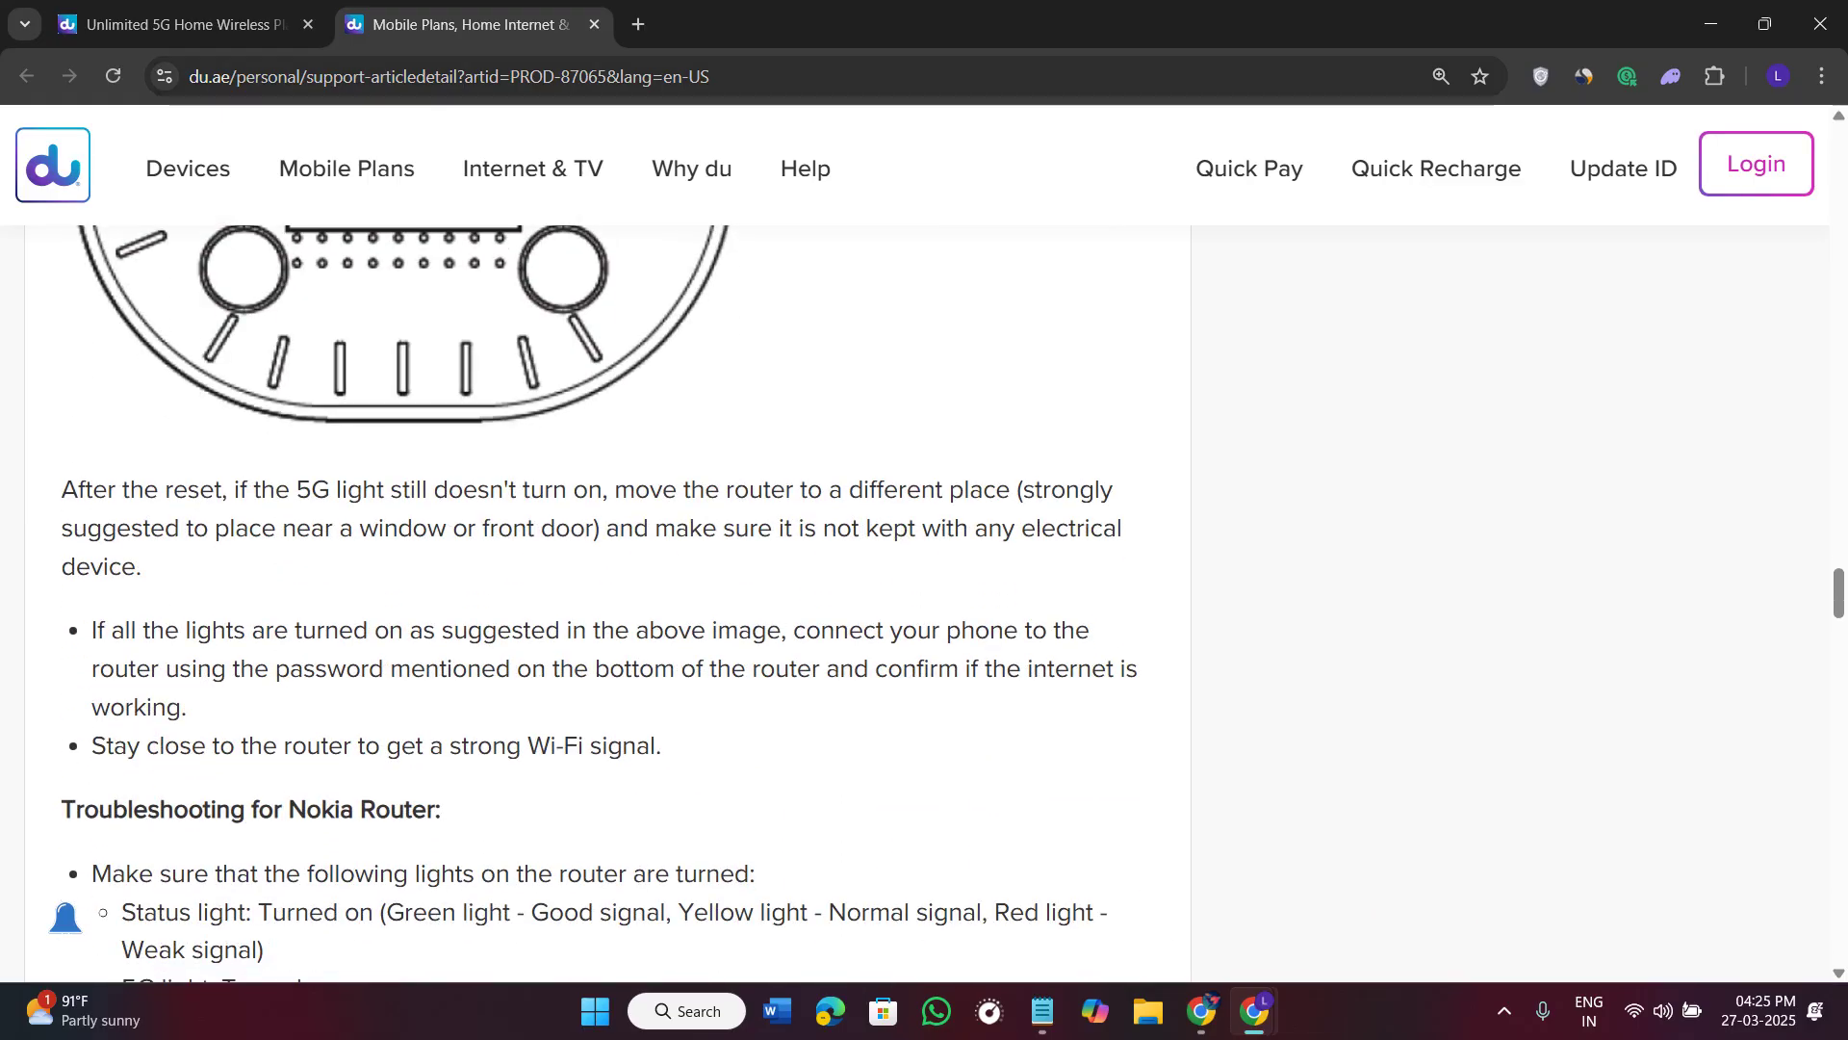
- Highlight the article's URL in the address bar with Ctrl+L
key("ctrl+l")
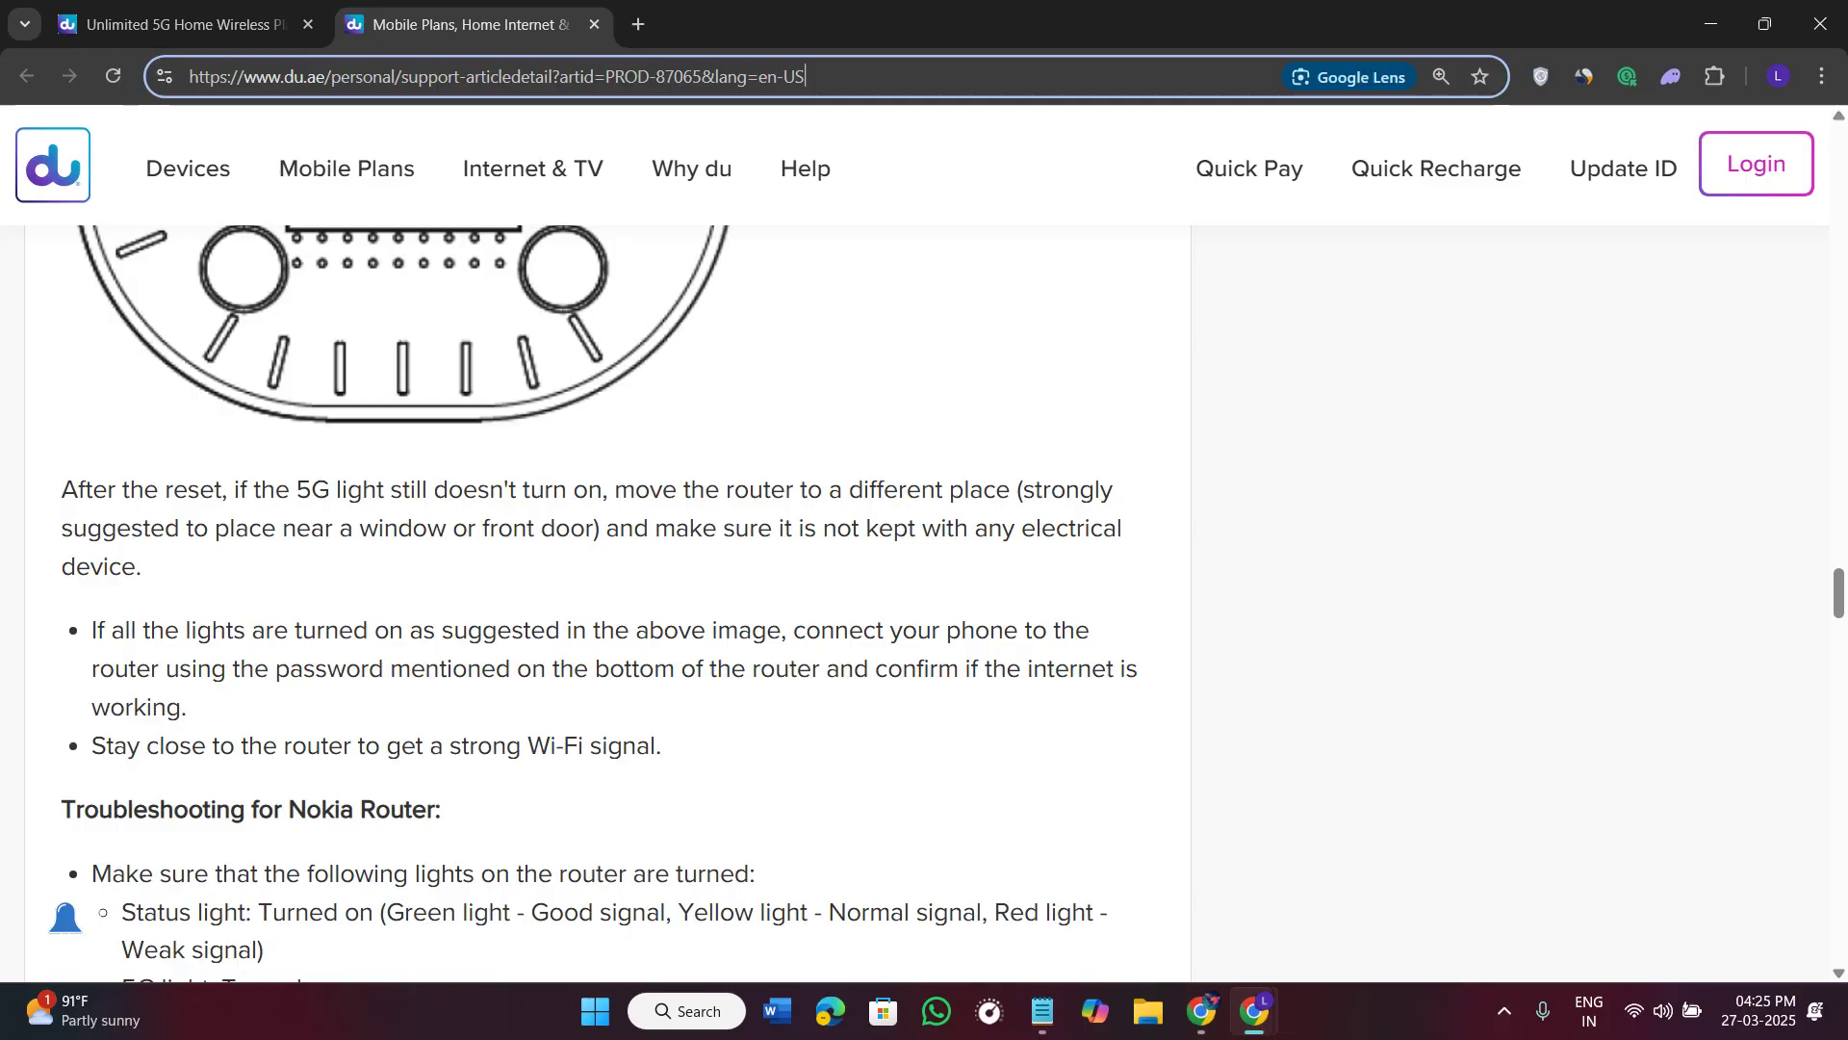